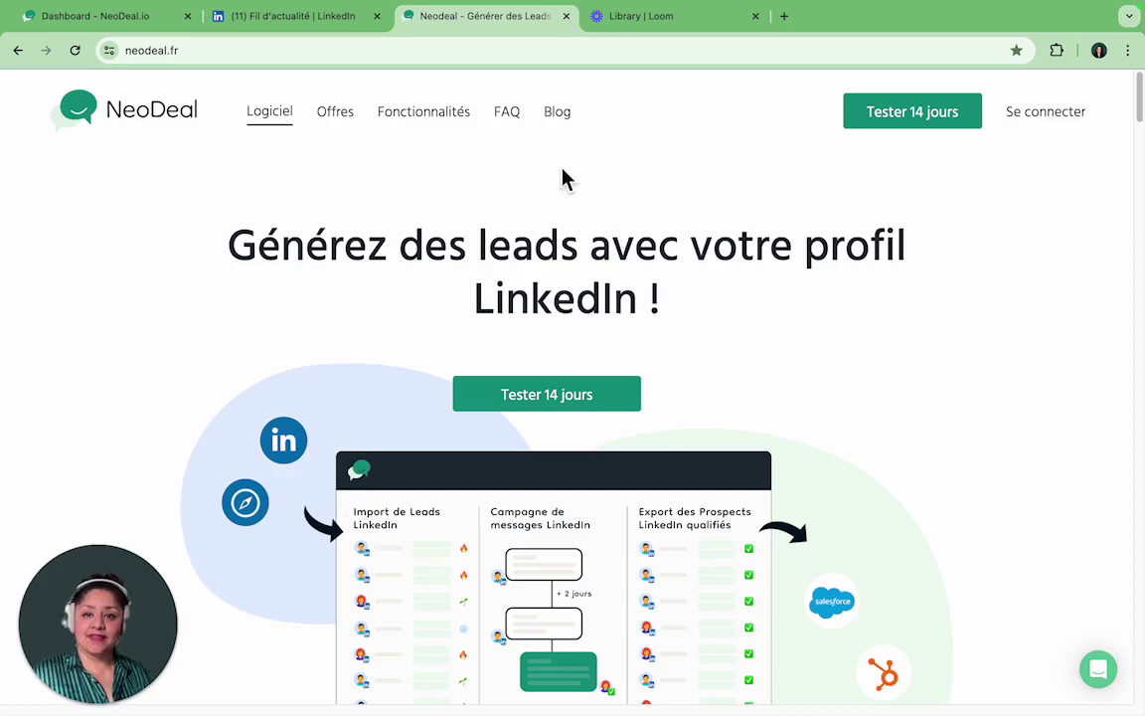
Step: Switch to LinkedIn, run a search without keywords and restrict the results to people
left_click(337, 28)
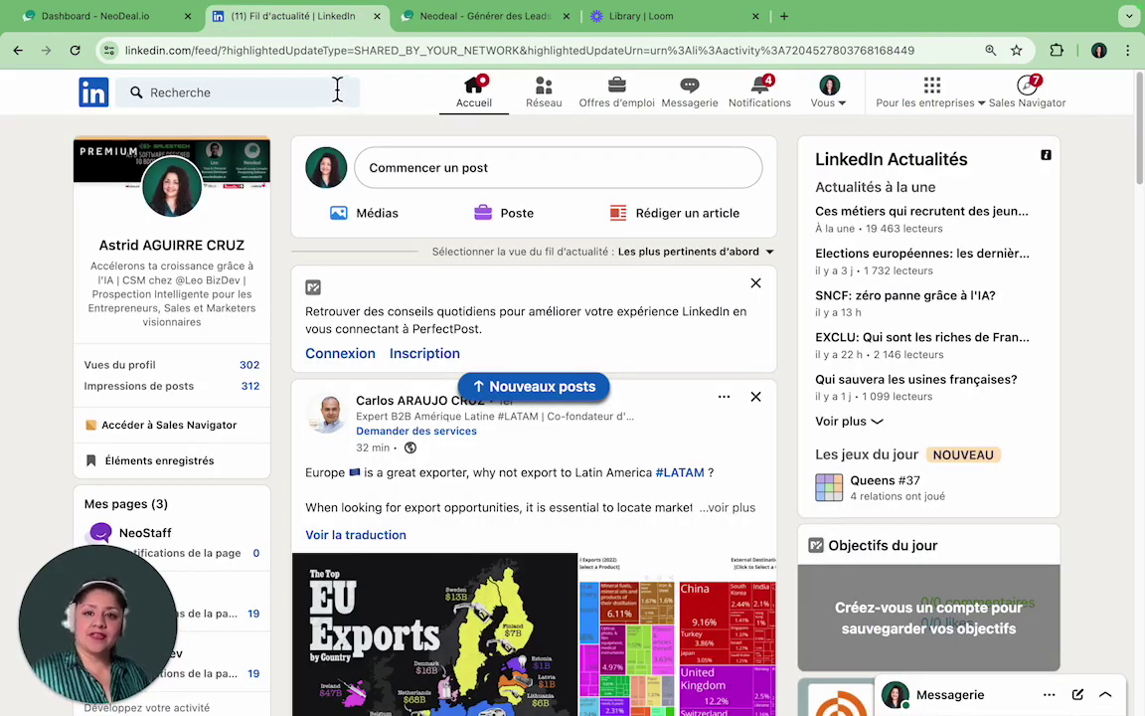
left_click(326, 93)
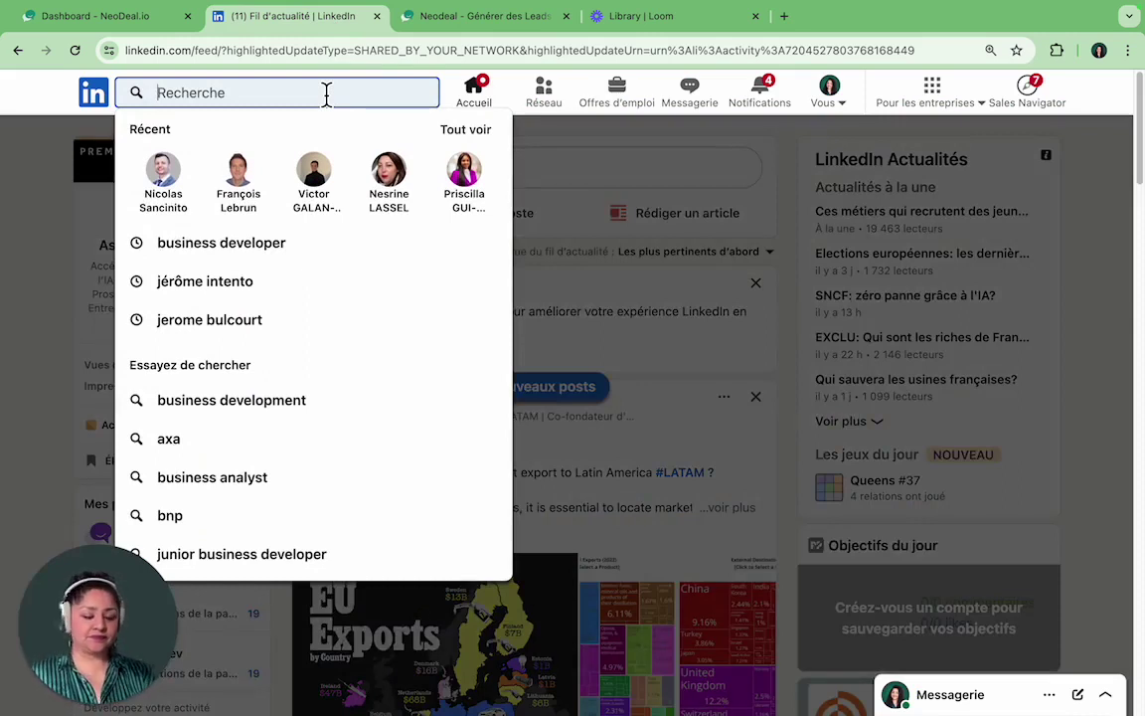
key("Return")
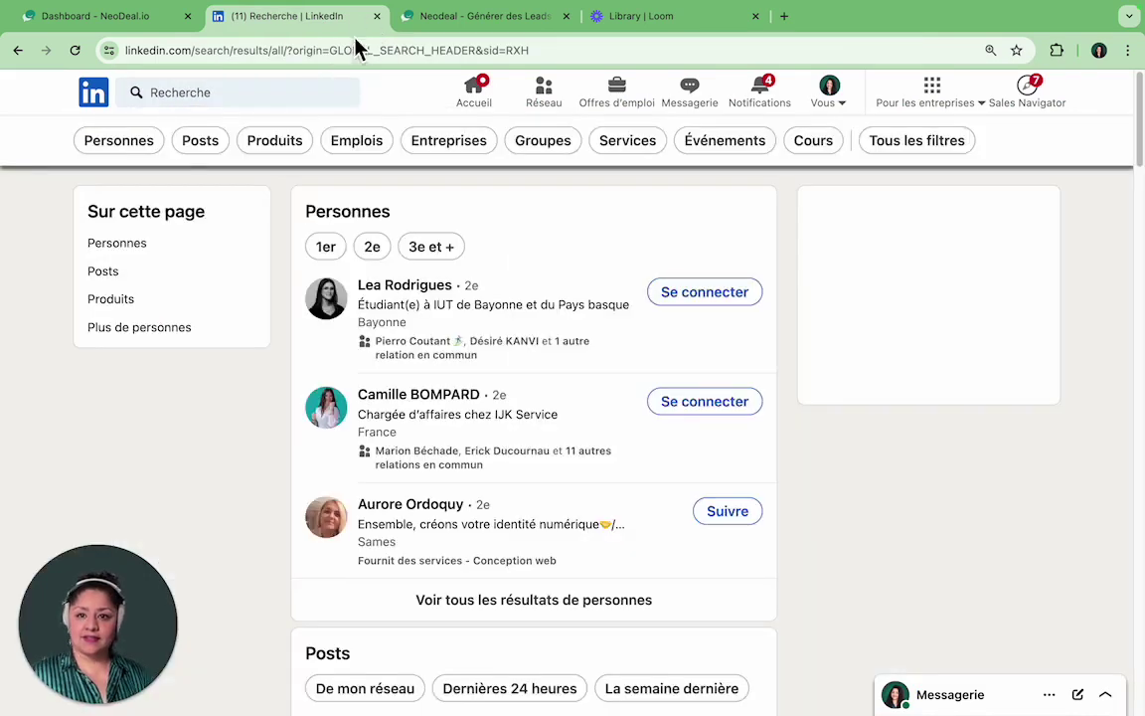
left_click(155, 154)
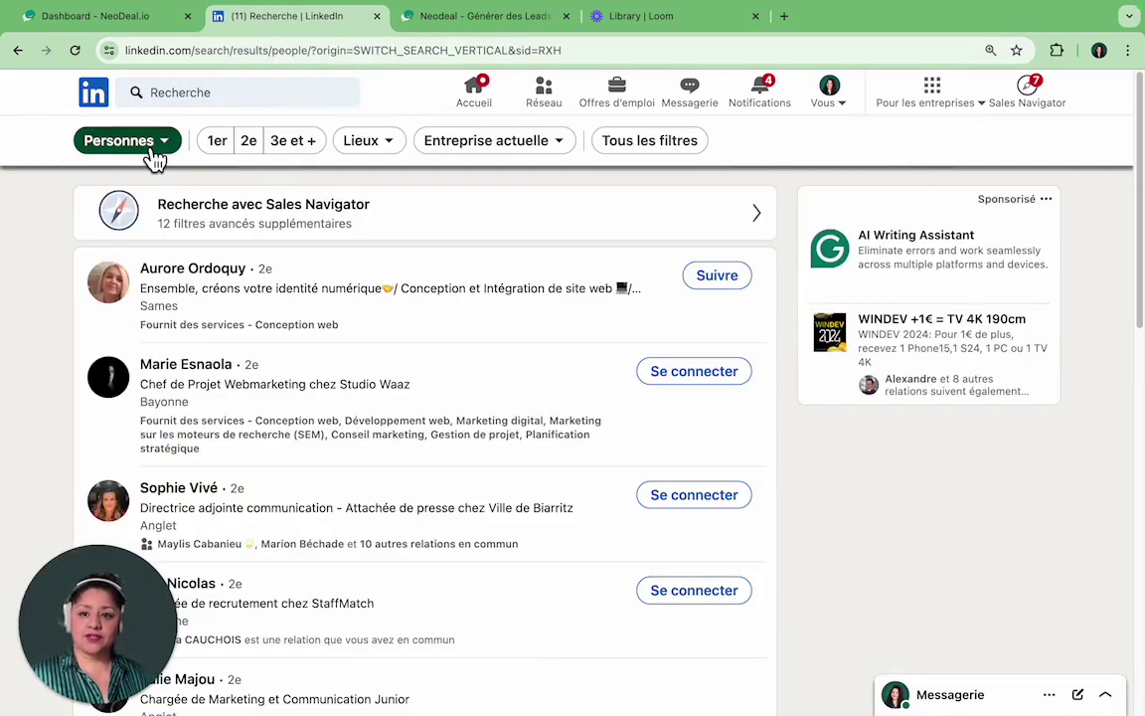
Step: Open the full people filters and restrict them to 2nd-degree relations located in Nouvelle-Aquitaine, France
left_click(675, 149)
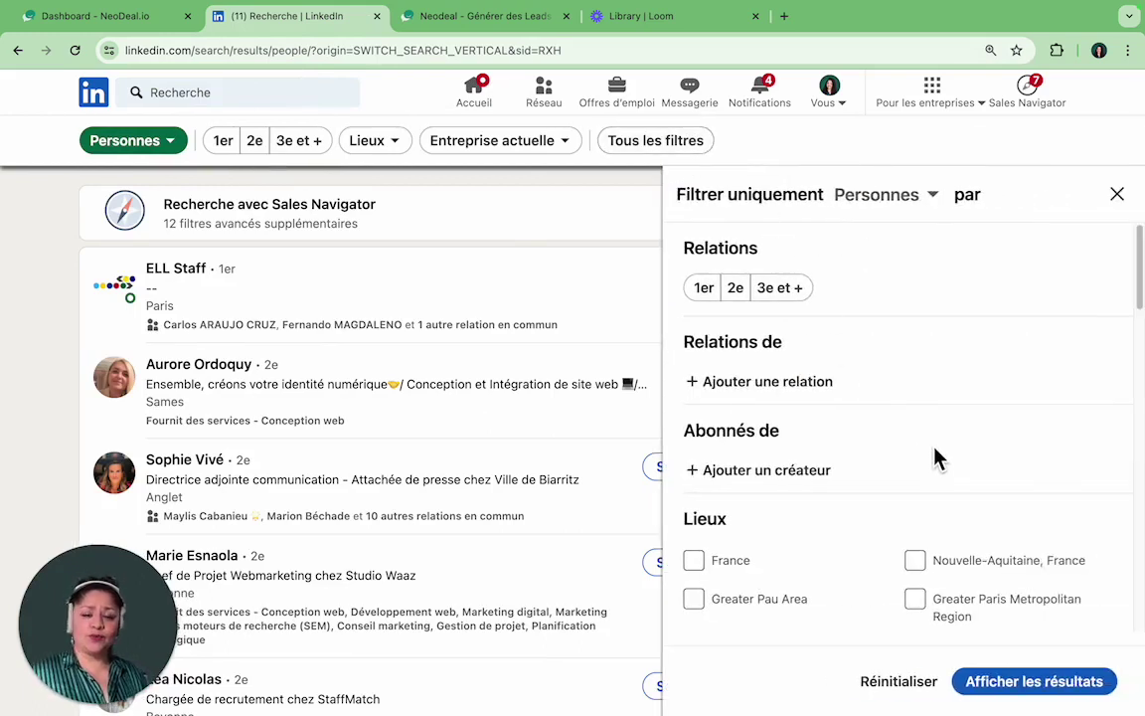
left_click(742, 296)
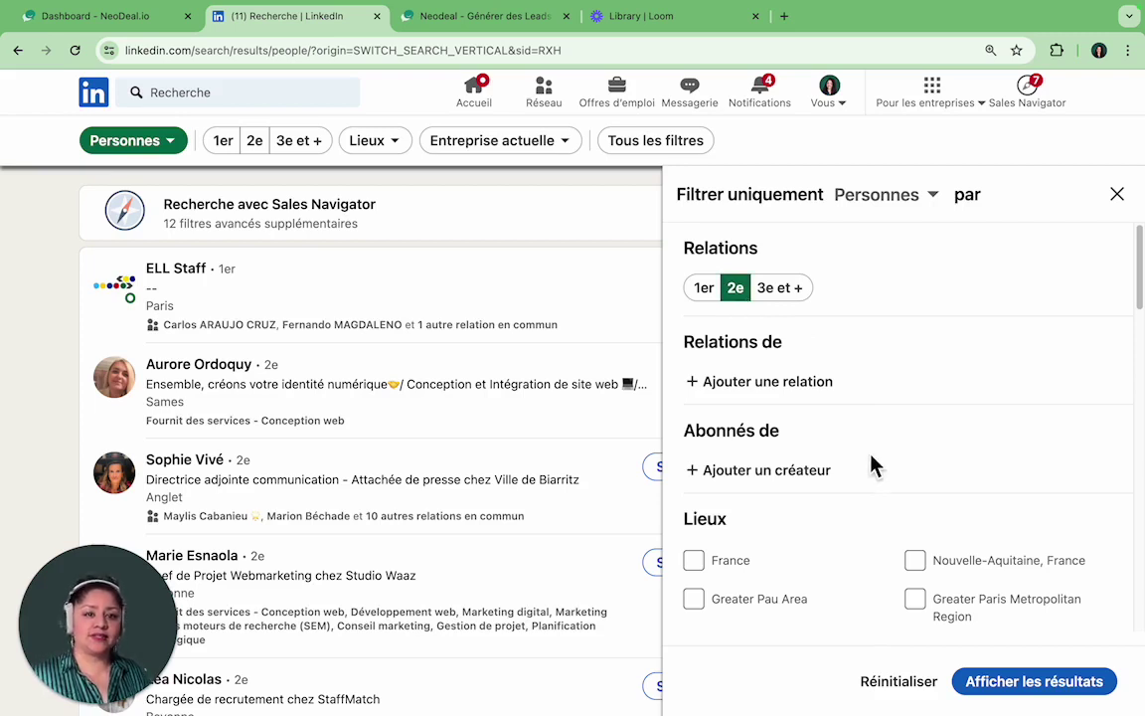
scroll(872, 461, "down", 3)
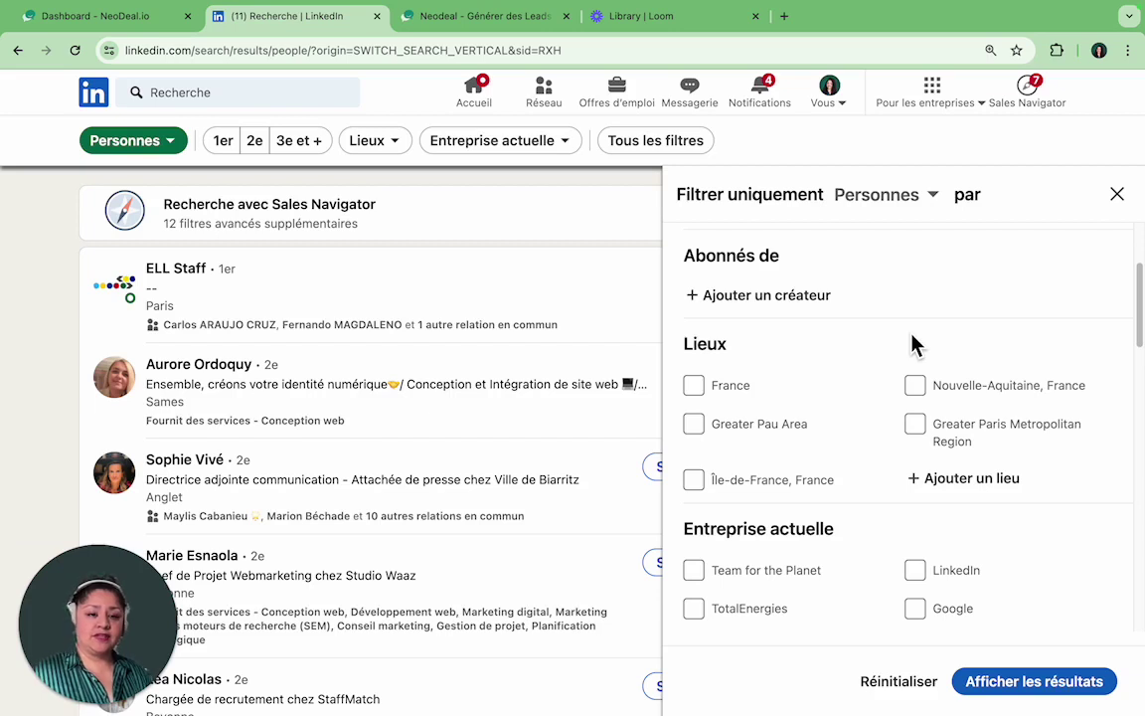
left_click(933, 397)
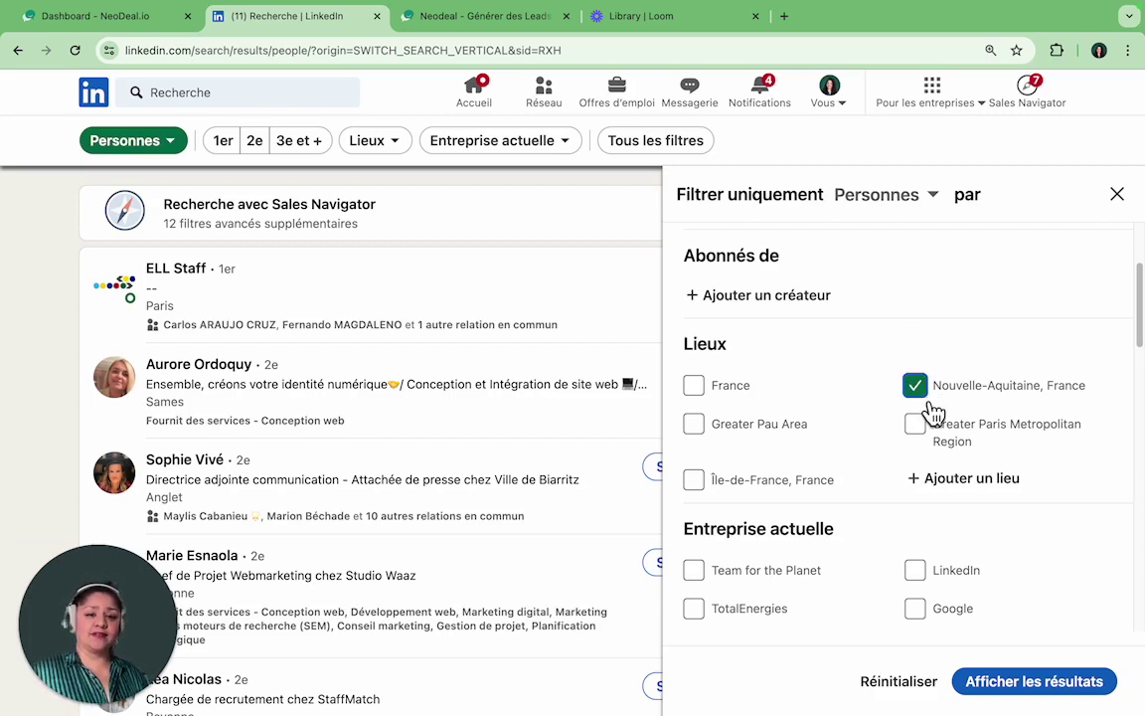
Step: Filter by the sectors "Services et conseil aux entreprises" and "Technologie, information et Internet"
scroll(933, 408, "down", 5)
scroll(933, 408, "down", 6)
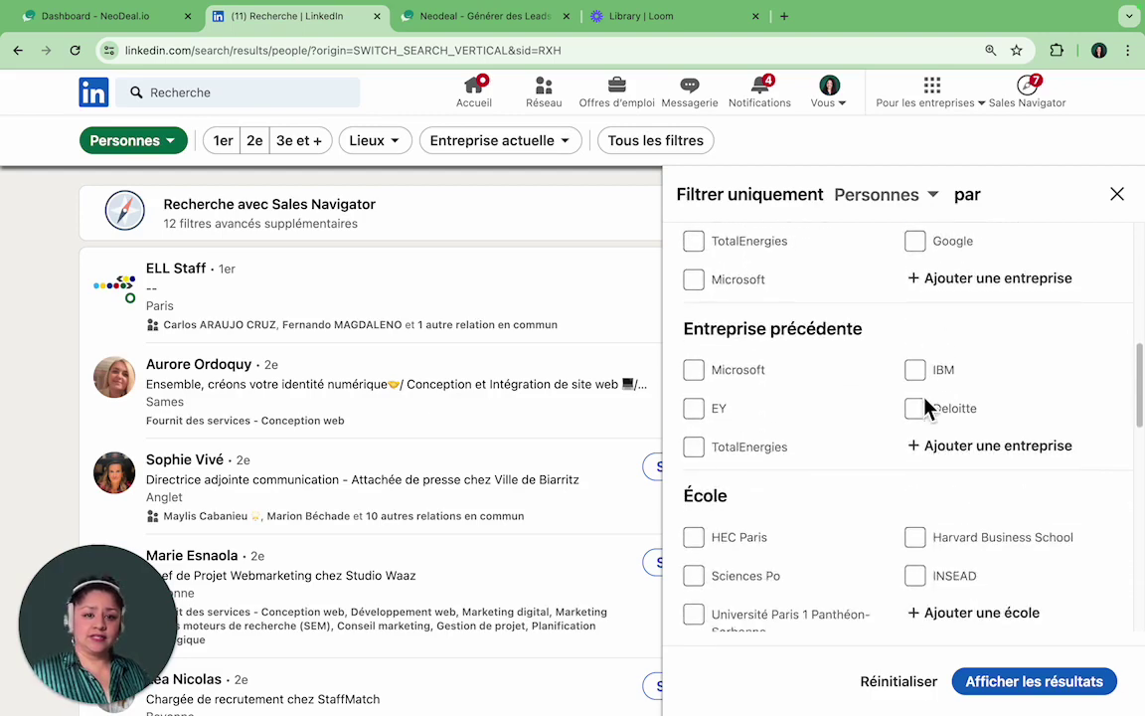
scroll(925, 405, "up", 1)
scroll(926, 407, "up", 1)
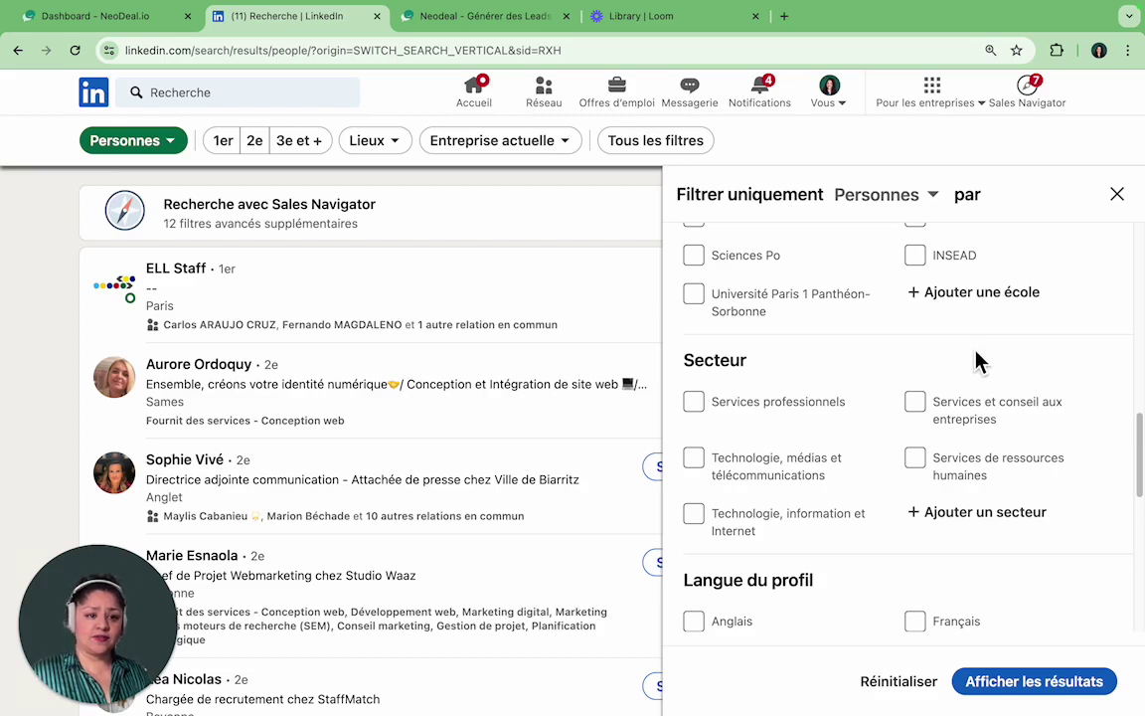
left_click(921, 410)
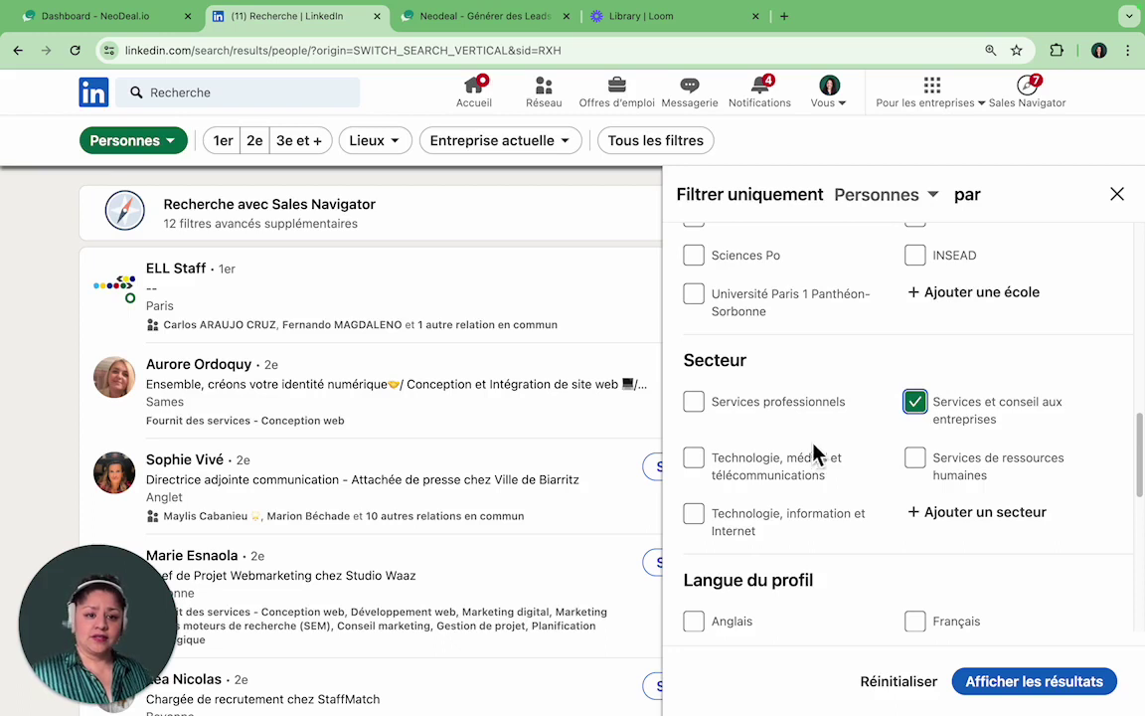
left_click(695, 515)
Step: Set the title keyword filter to "business developer" and show the filtered results
scroll(736, 524, "down", 2)
scroll(736, 524, "down", 5)
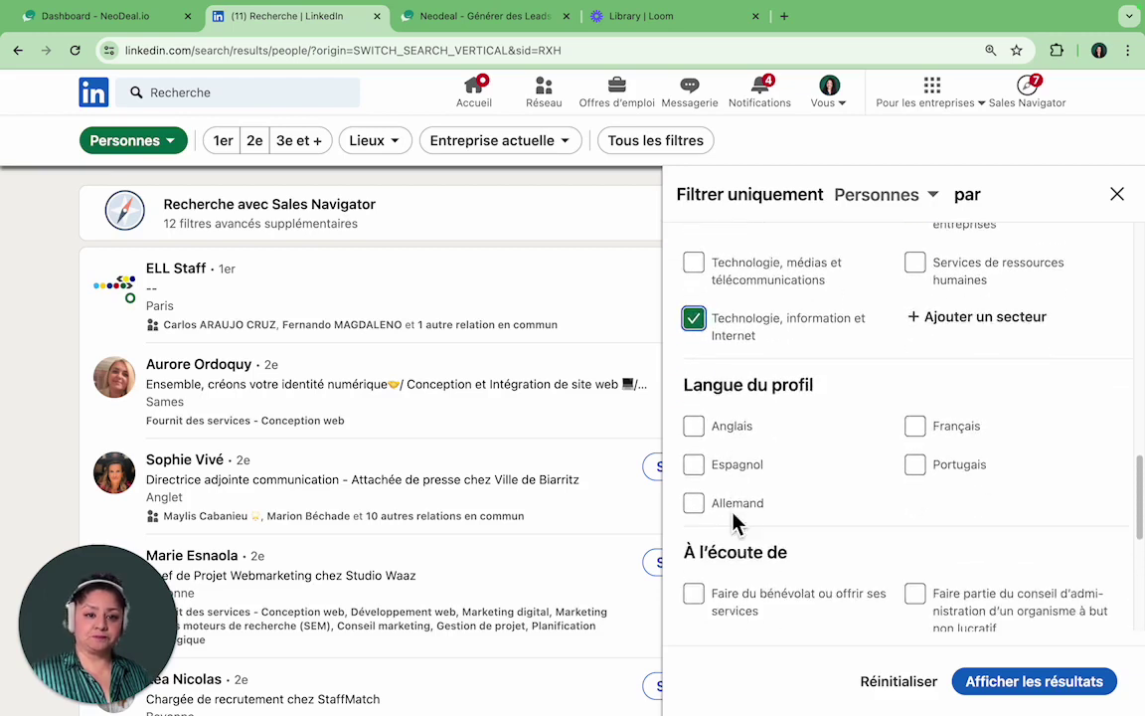
scroll(736, 524, "down", 1)
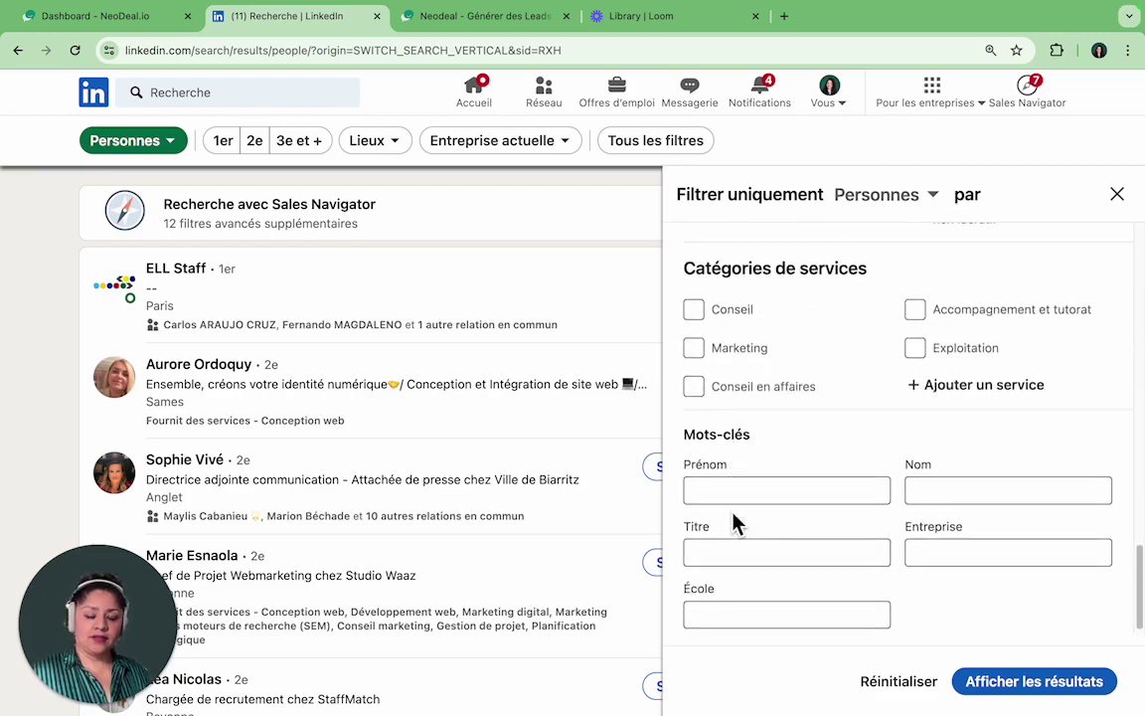
left_click(731, 557)
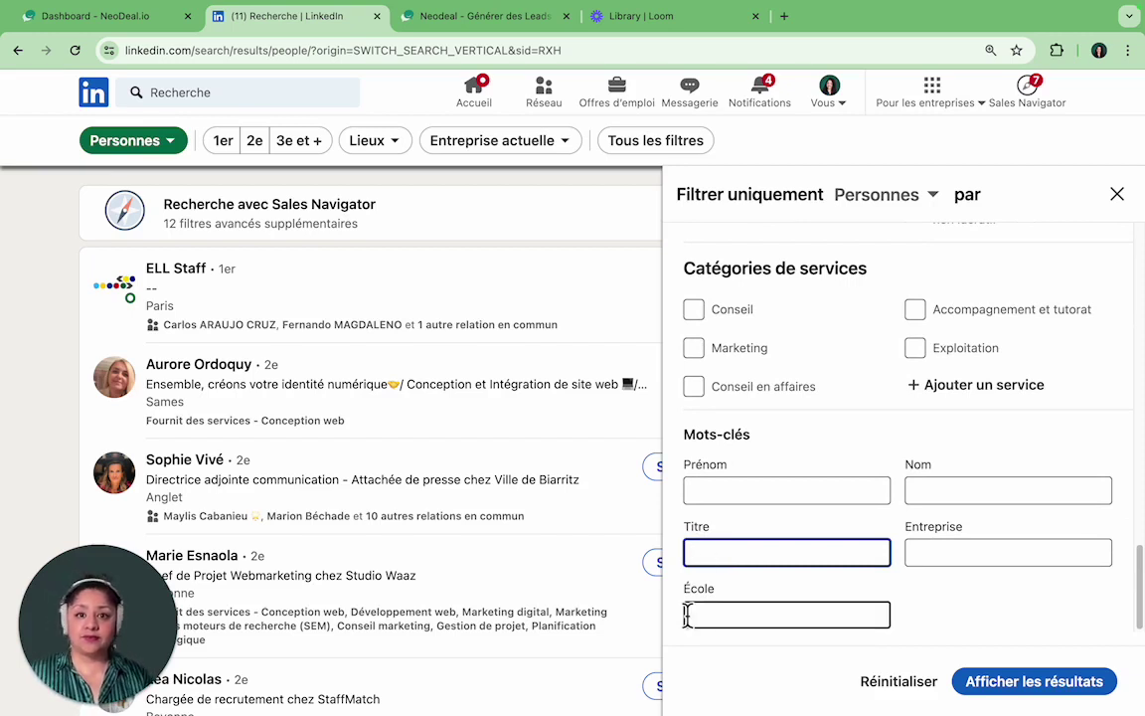
type("business")
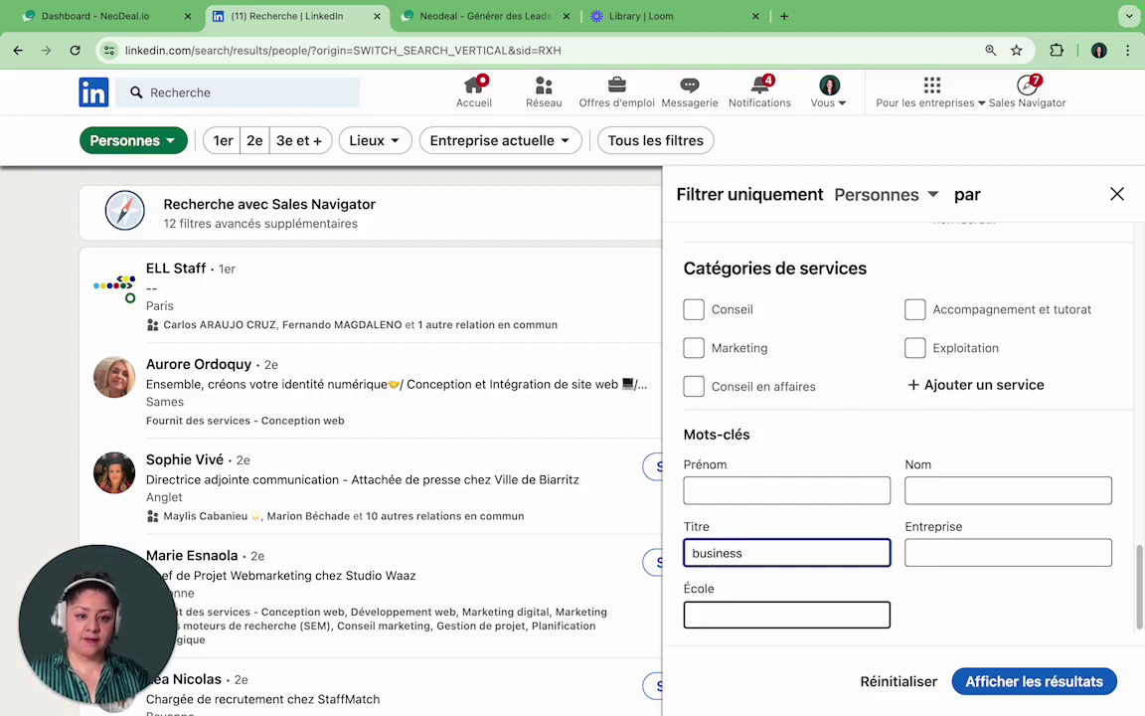
type(" developer")
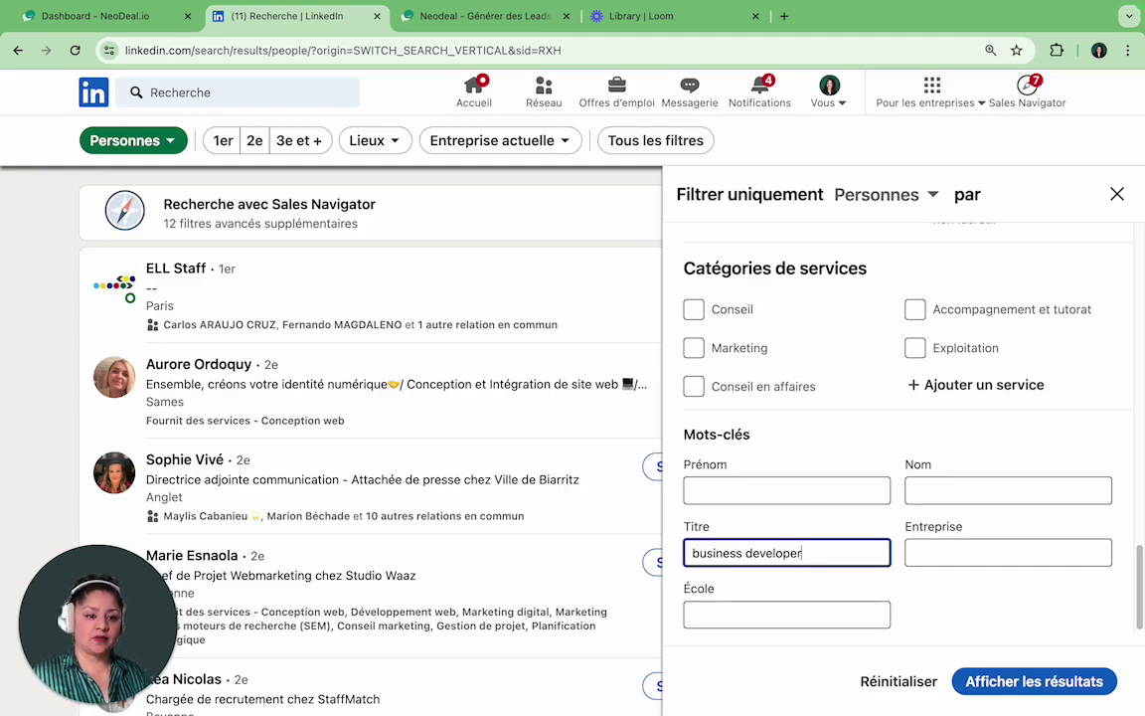
left_click(1033, 685)
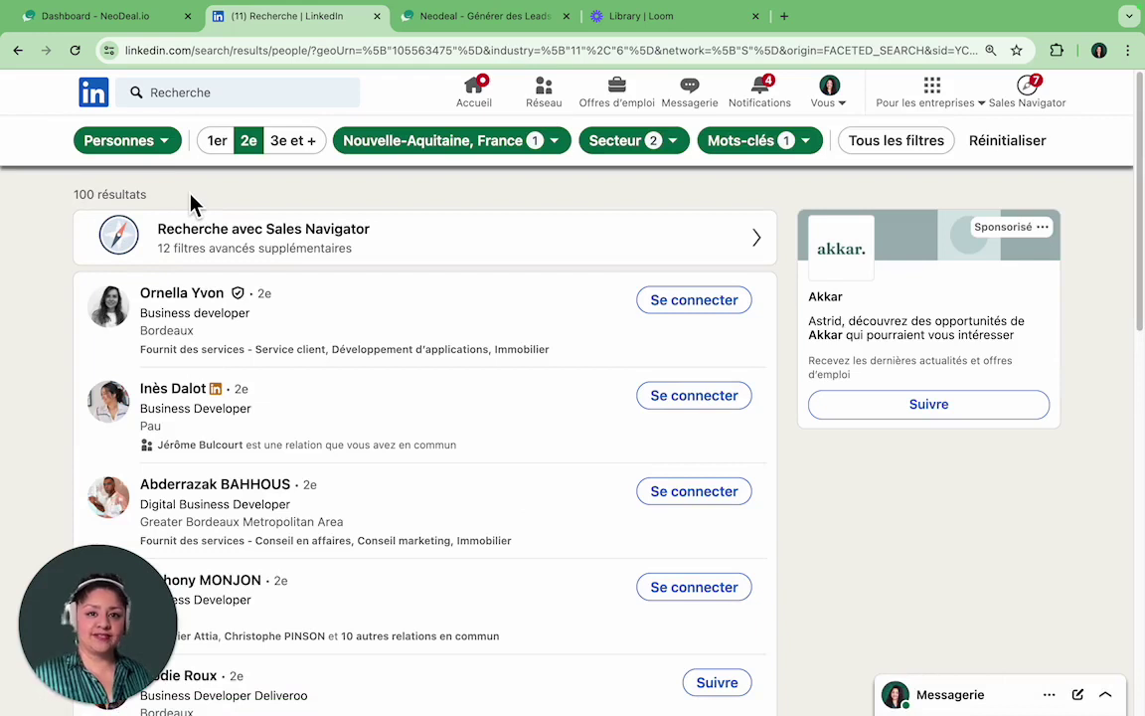
Step: Copy the URL of the filtered LinkedIn people search
left_click(255, 61)
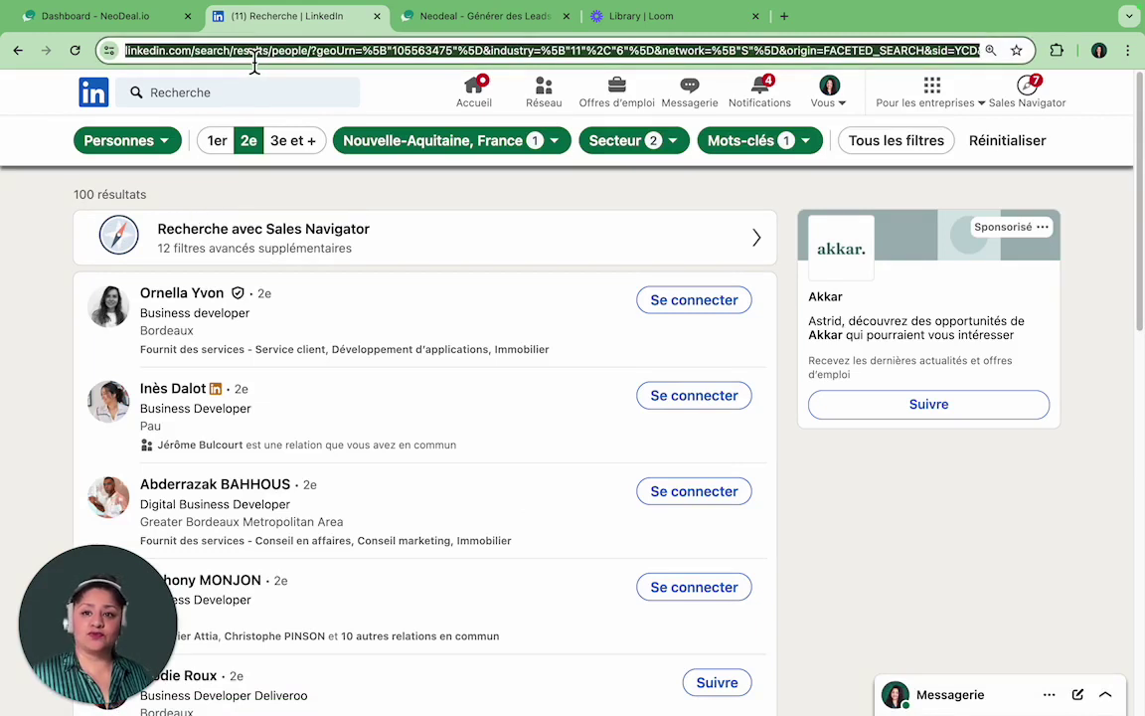
right_click(254, 62)
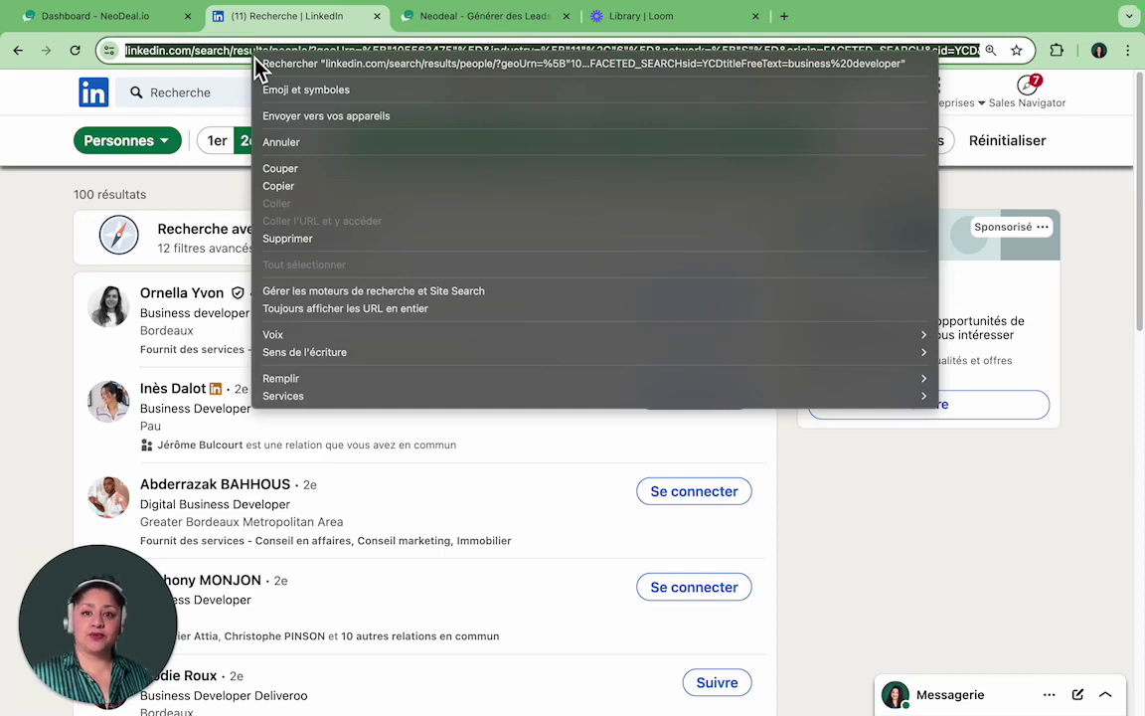
left_click(293, 187)
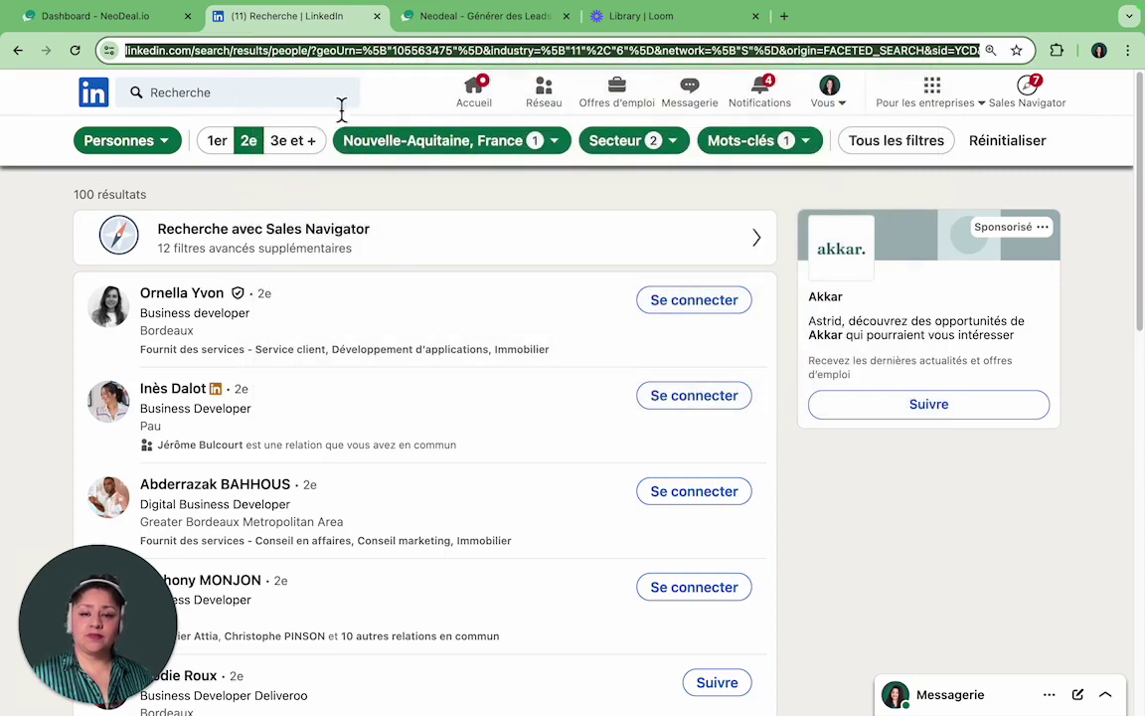
Step: Switch to the NeoDeal dashboard and launch a new "Recherche de personnes" sourcing with the copied LinkedIn search URL
left_click(481, 27)
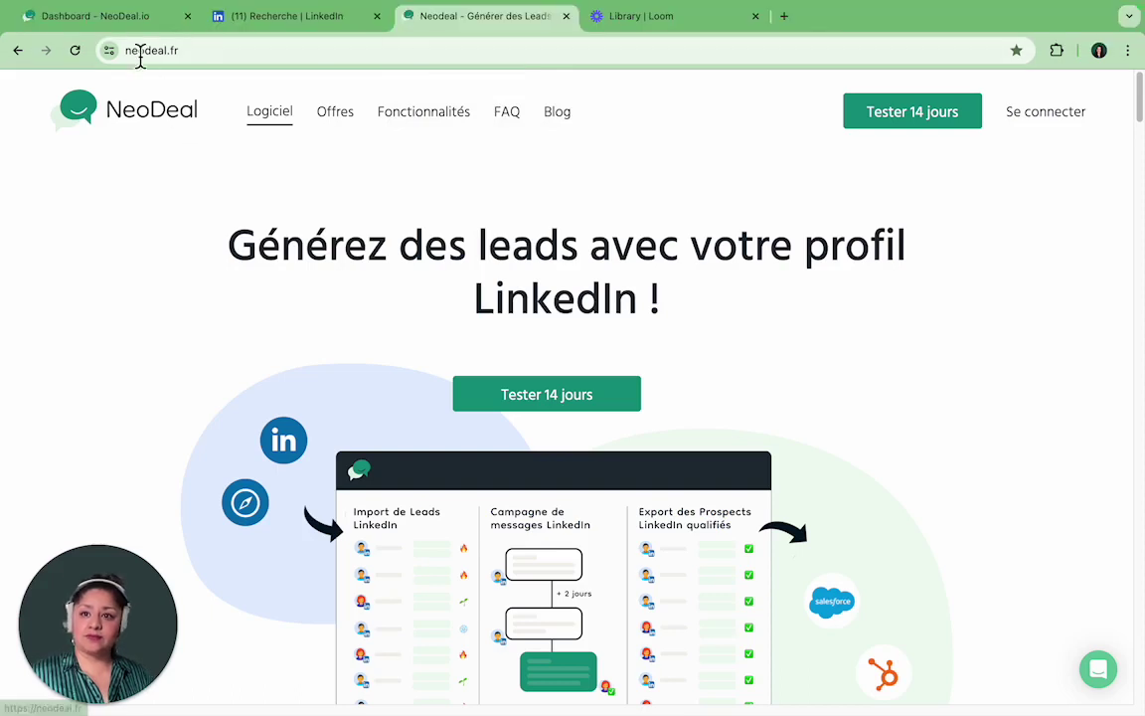
left_click(131, 20)
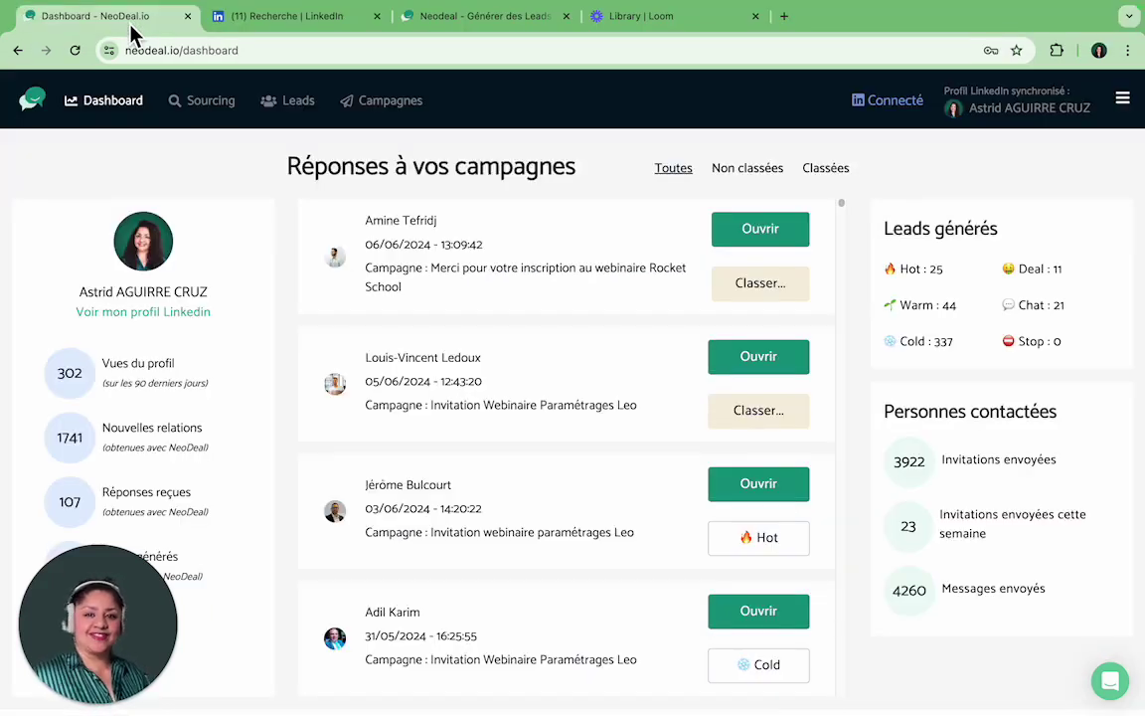
left_click(225, 114)
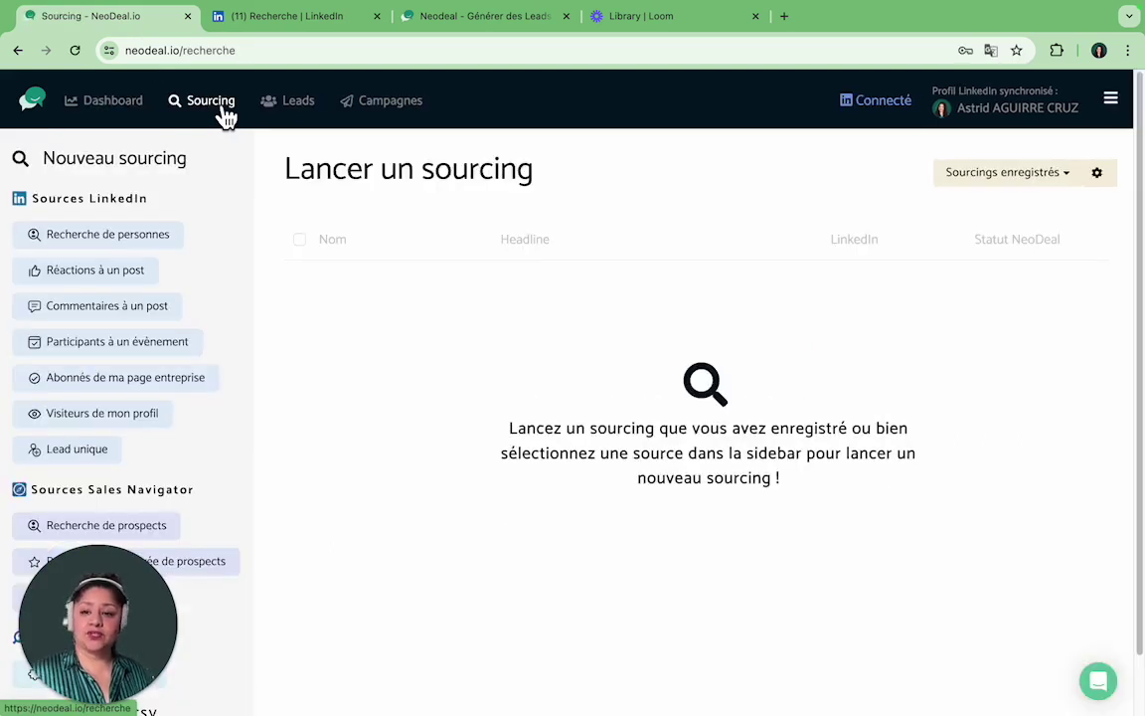
left_click(175, 249)
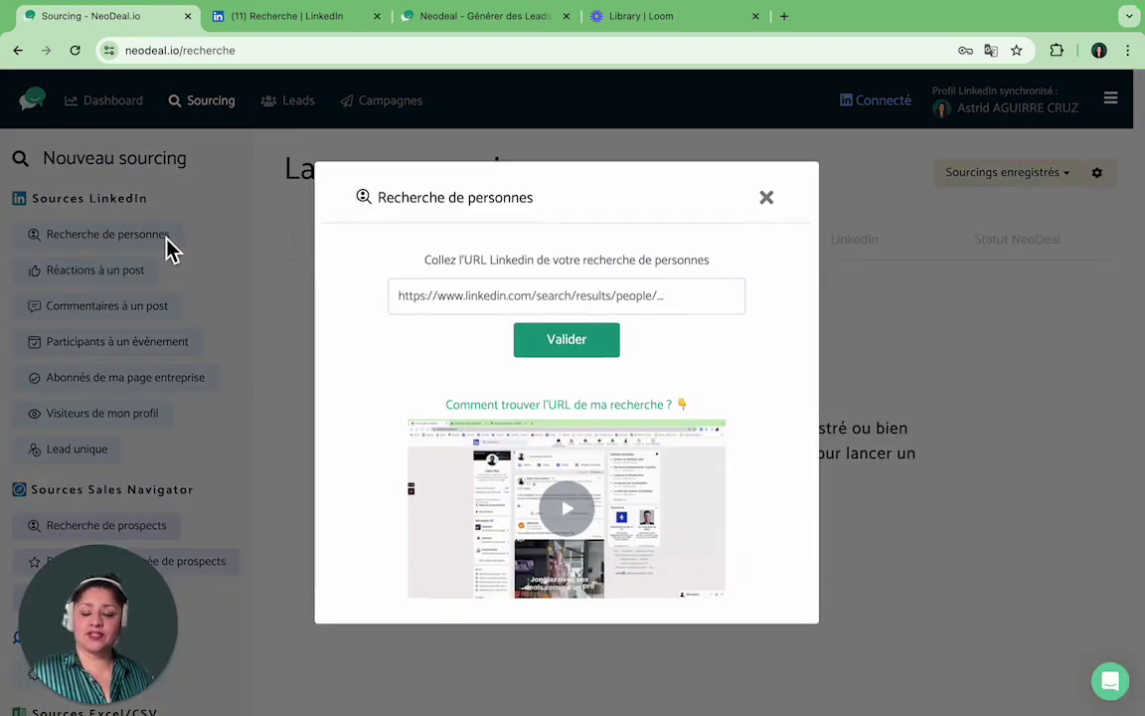
left_click(406, 305)
right_click(402, 298)
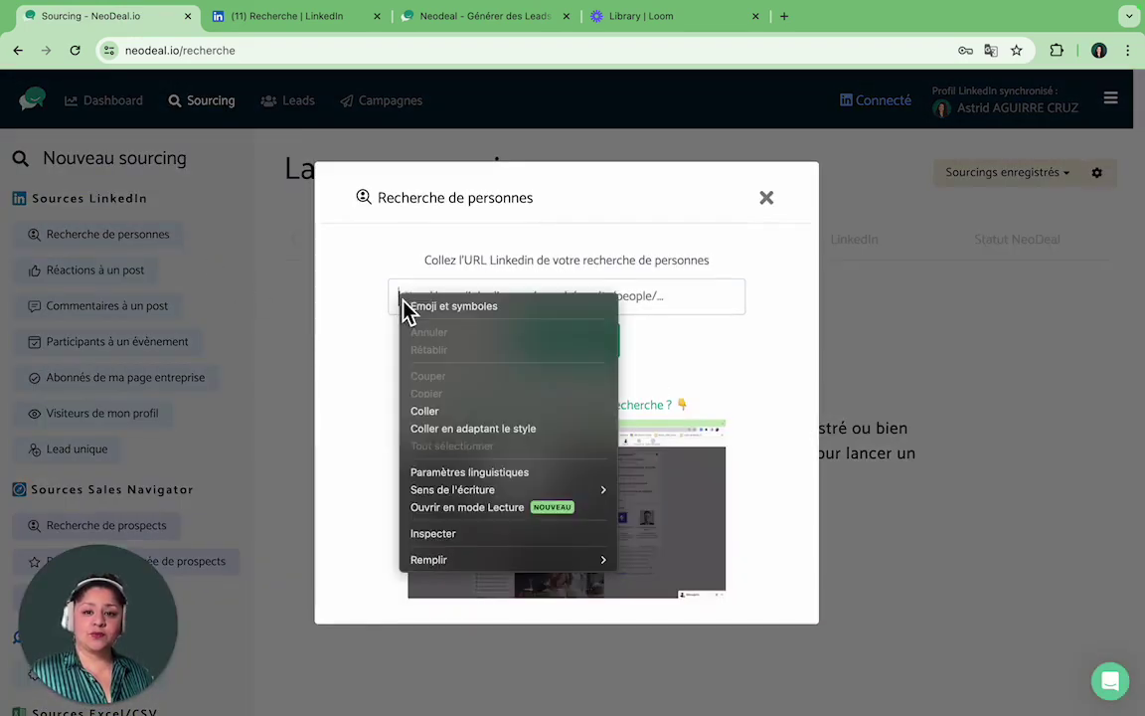
left_click(438, 410)
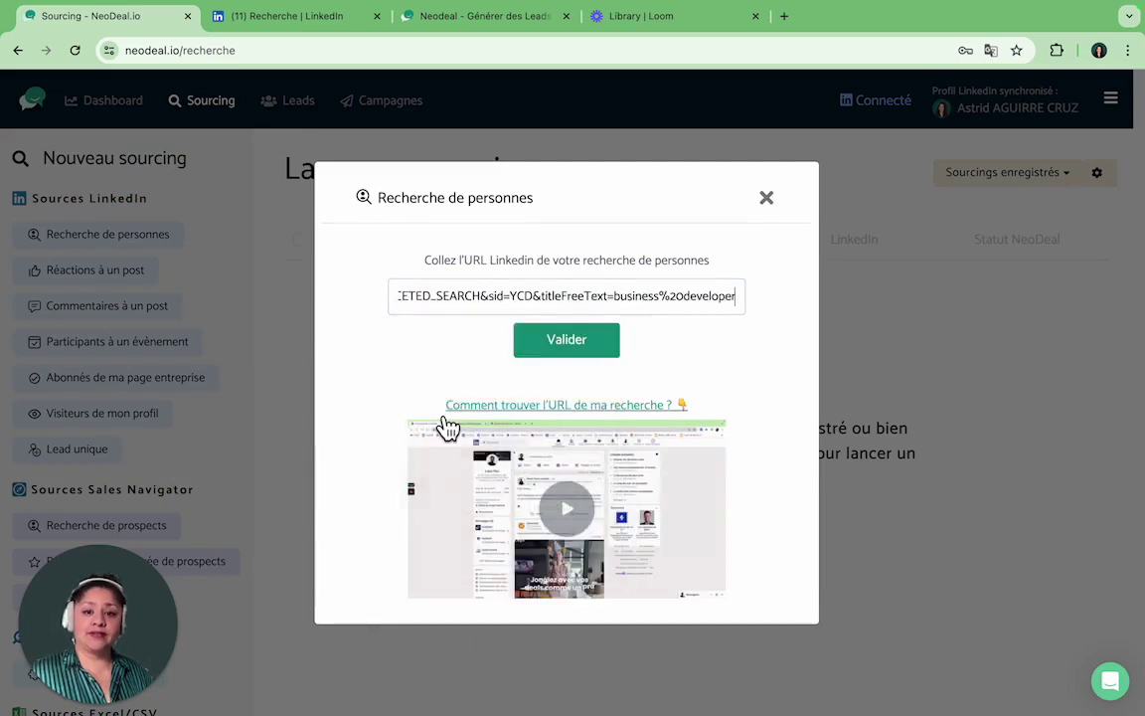
left_click(593, 350)
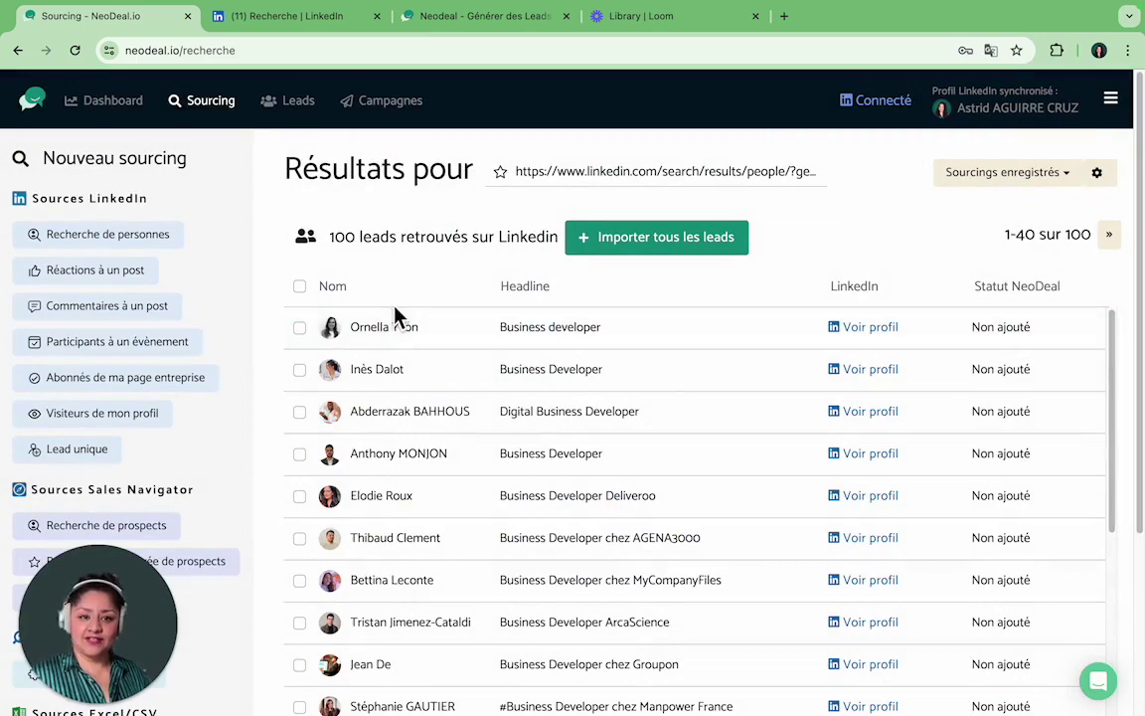
Step: Look through the sourced leads, select all profiles on the first results page and start importing the selection
scroll(479, 437, "down", 1)
scroll(478, 433, "down", 5)
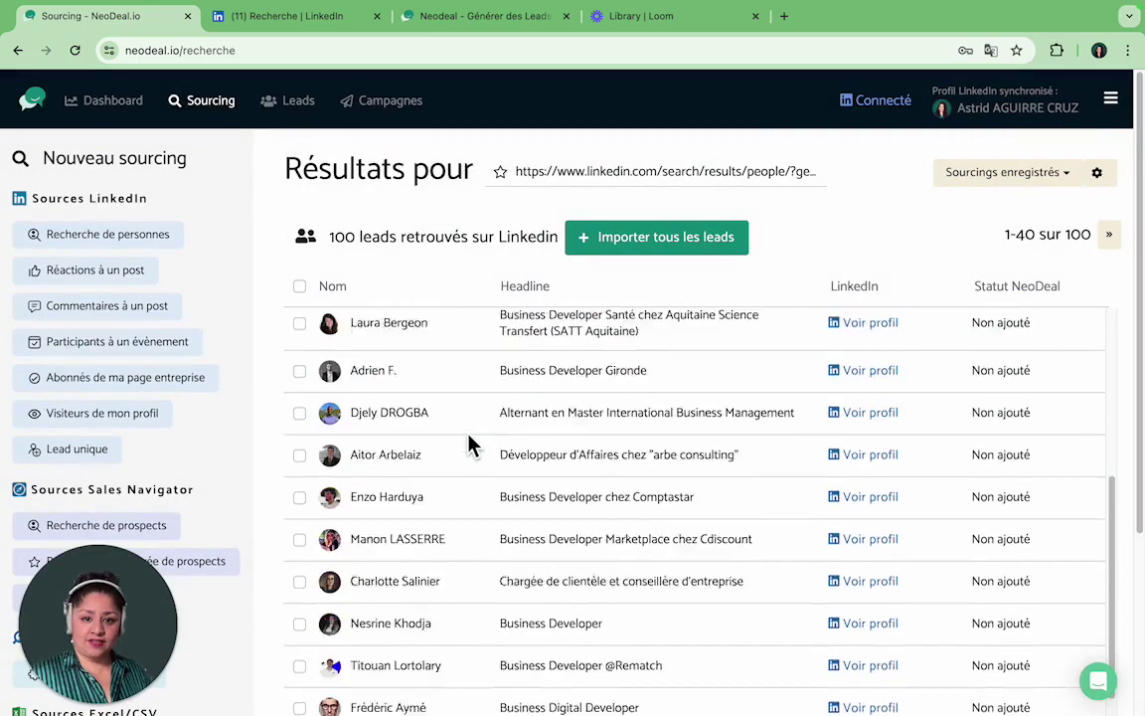
scroll(469, 443, "up", 6)
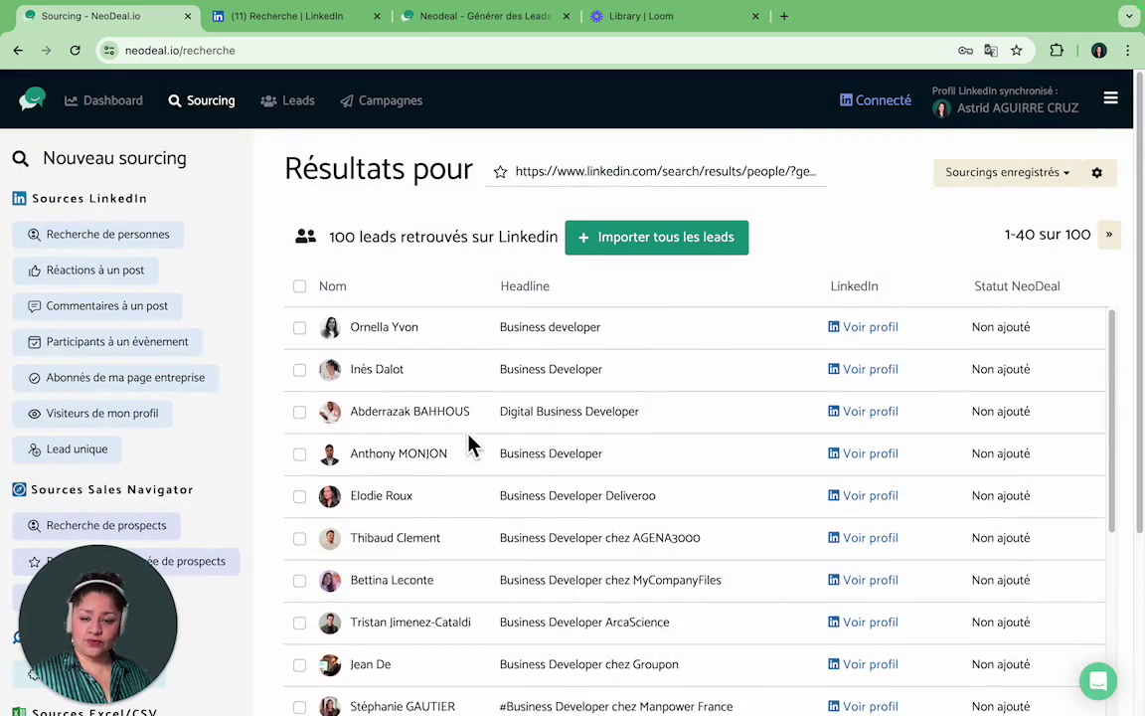
left_click(302, 288)
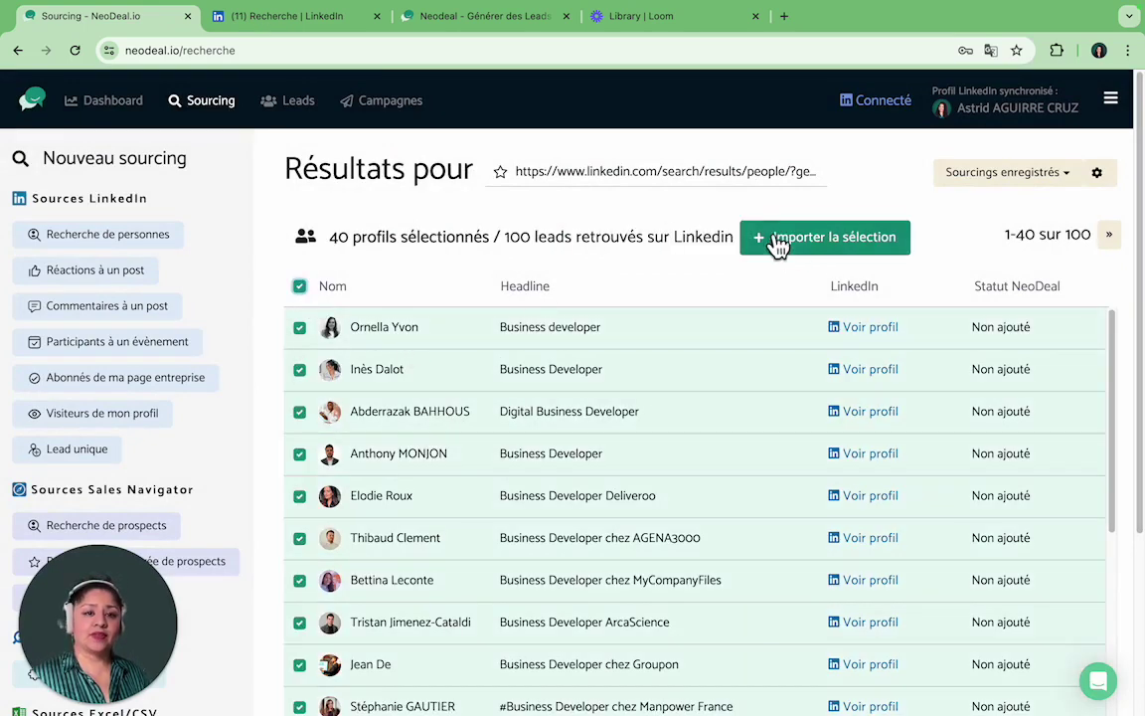
left_click(825, 252)
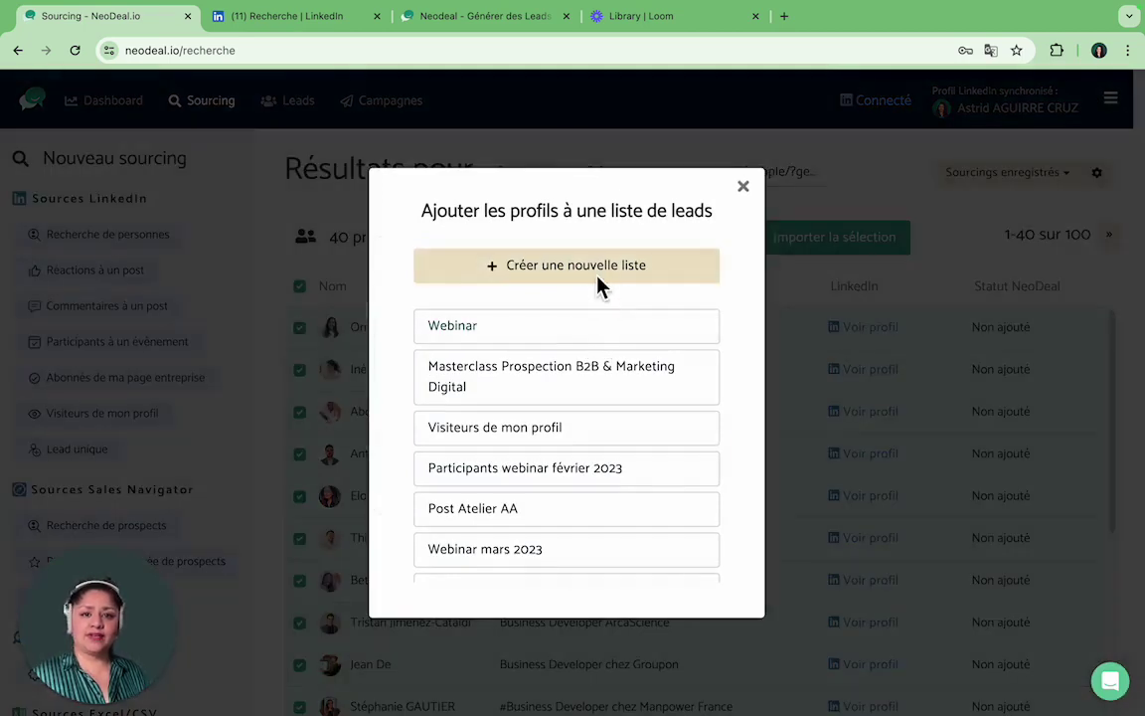
Step: Create a new lead list named "business developer" and import the selected first-page profiles into it
left_click(600, 286)
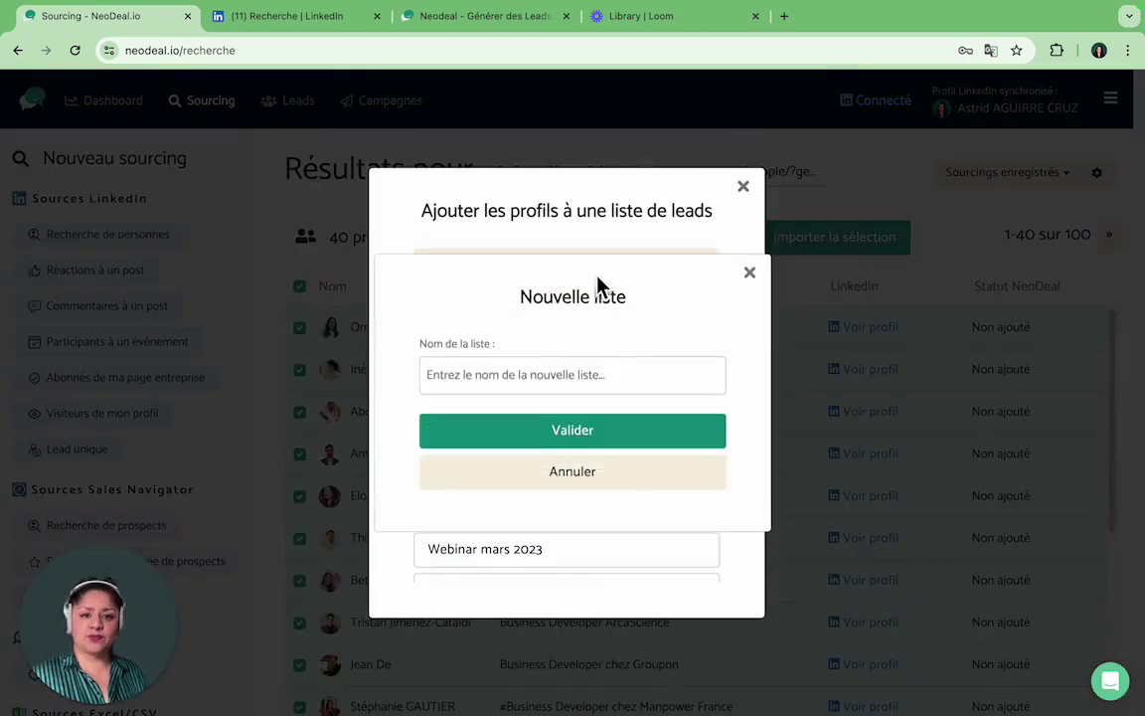
left_click(616, 386)
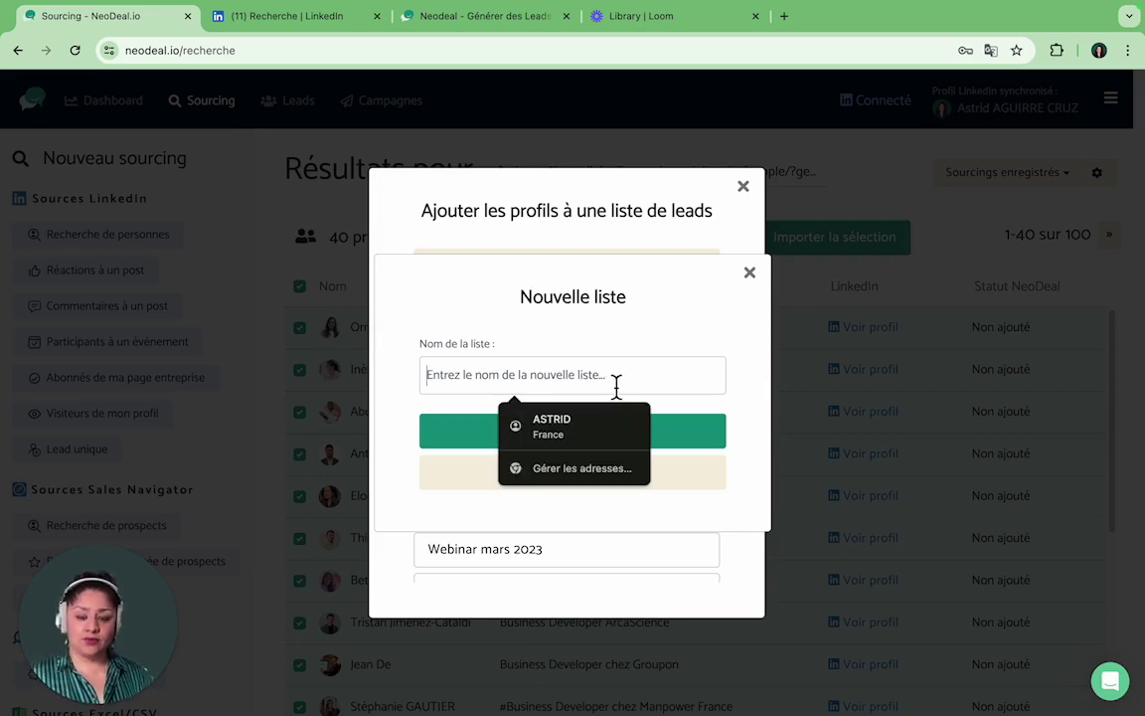
type("busine")
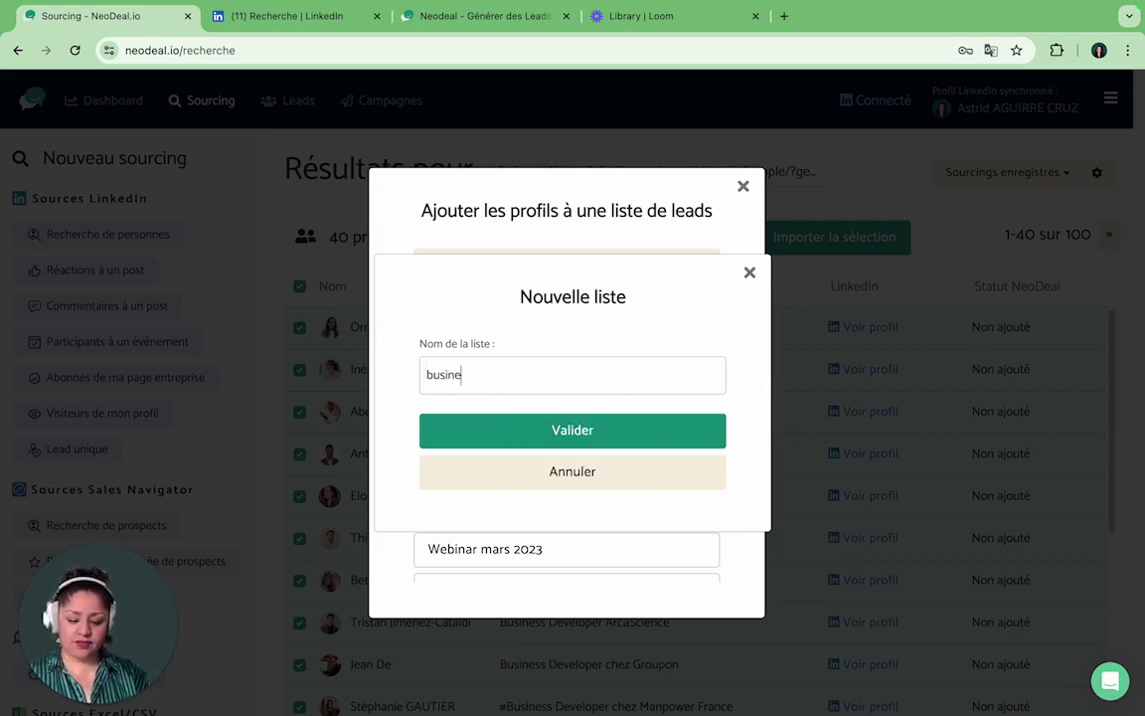
type("ss developer")
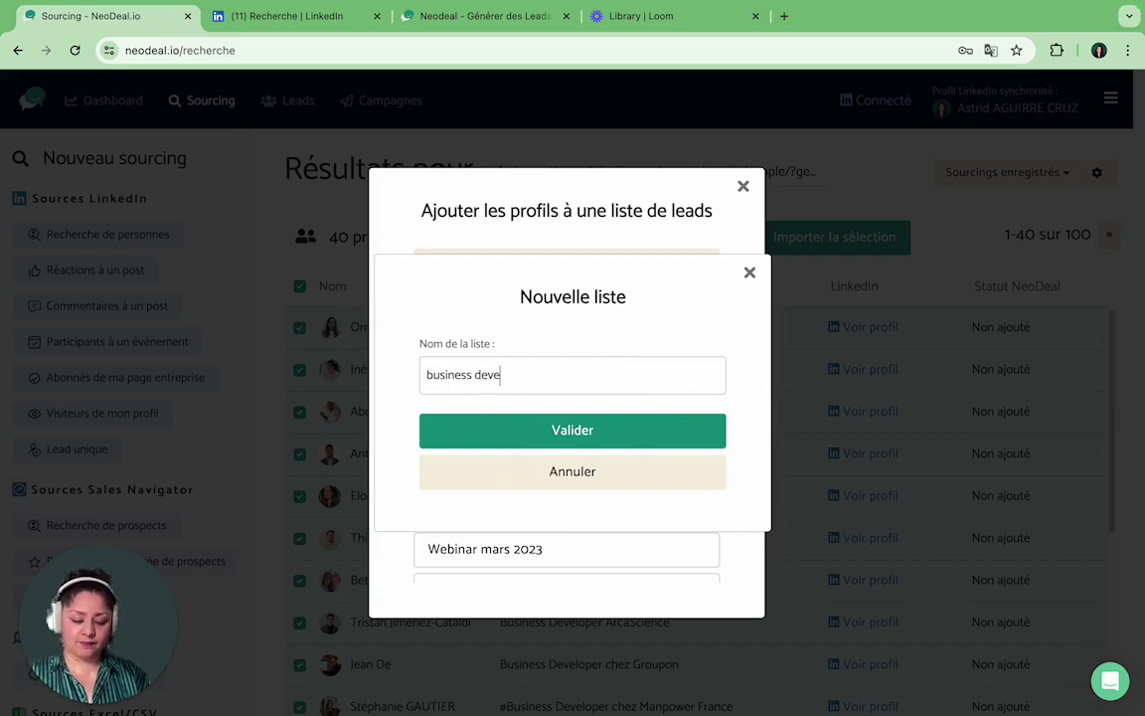
left_click(628, 444)
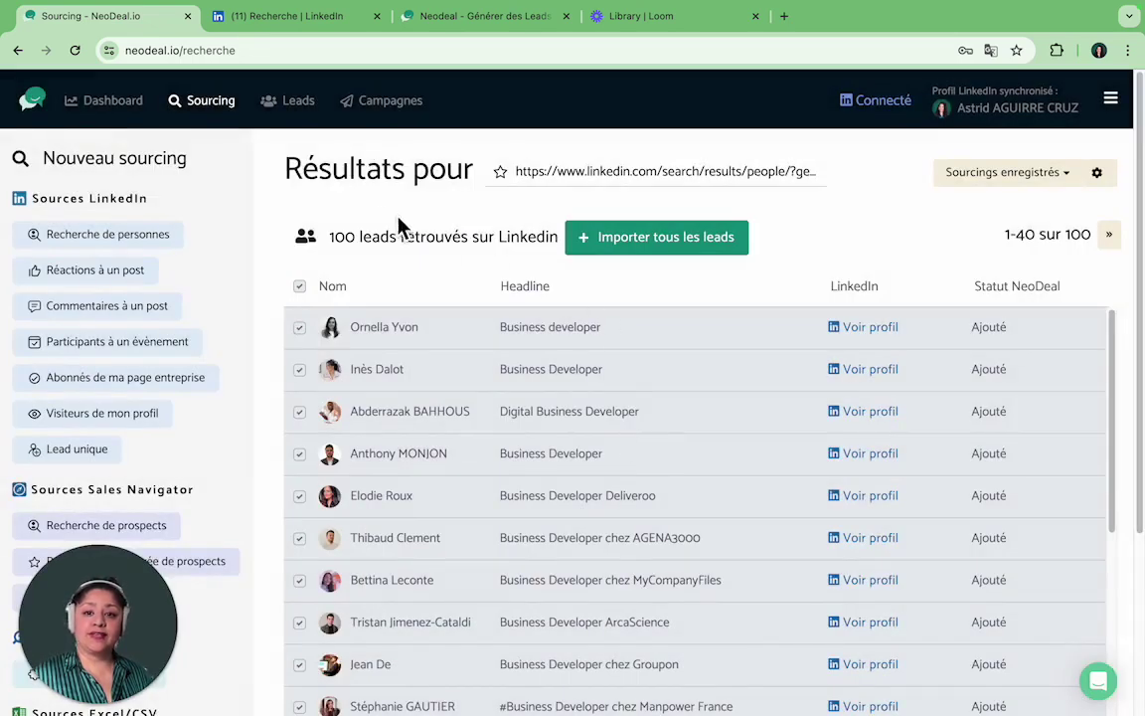
Step: Select all profiles on the second results page (41-80) and import them into the "business developer" list
left_click(1116, 245)
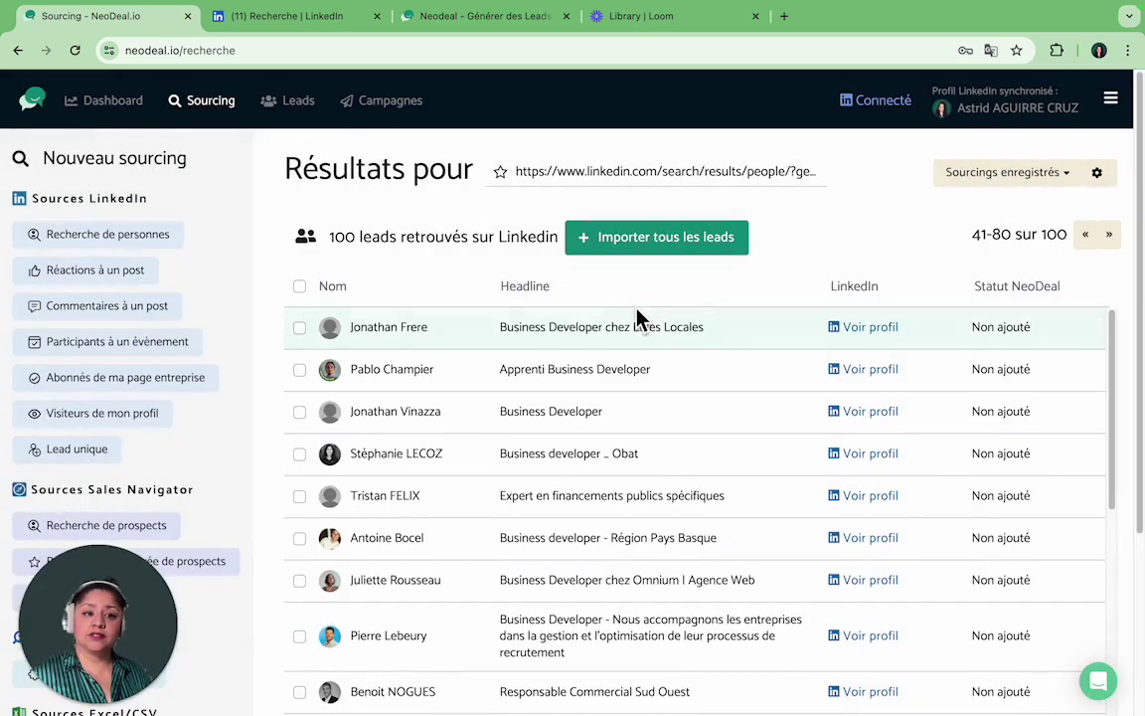
left_click(301, 287)
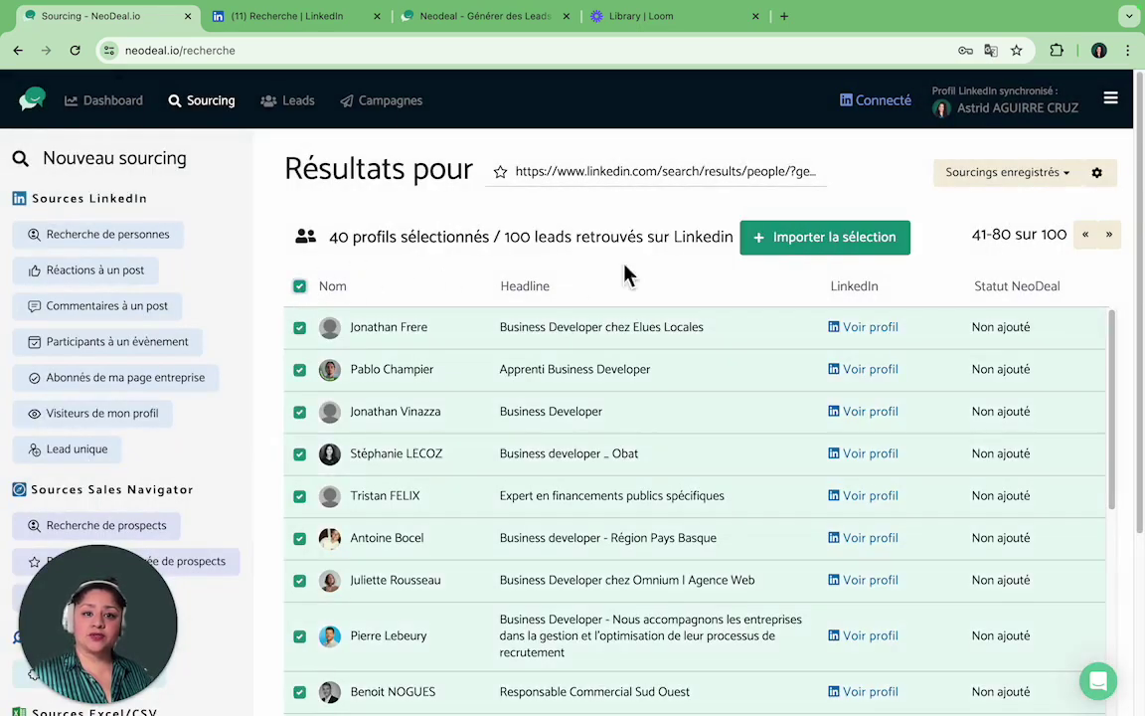
left_click(823, 244)
scroll(639, 468, "down", 5)
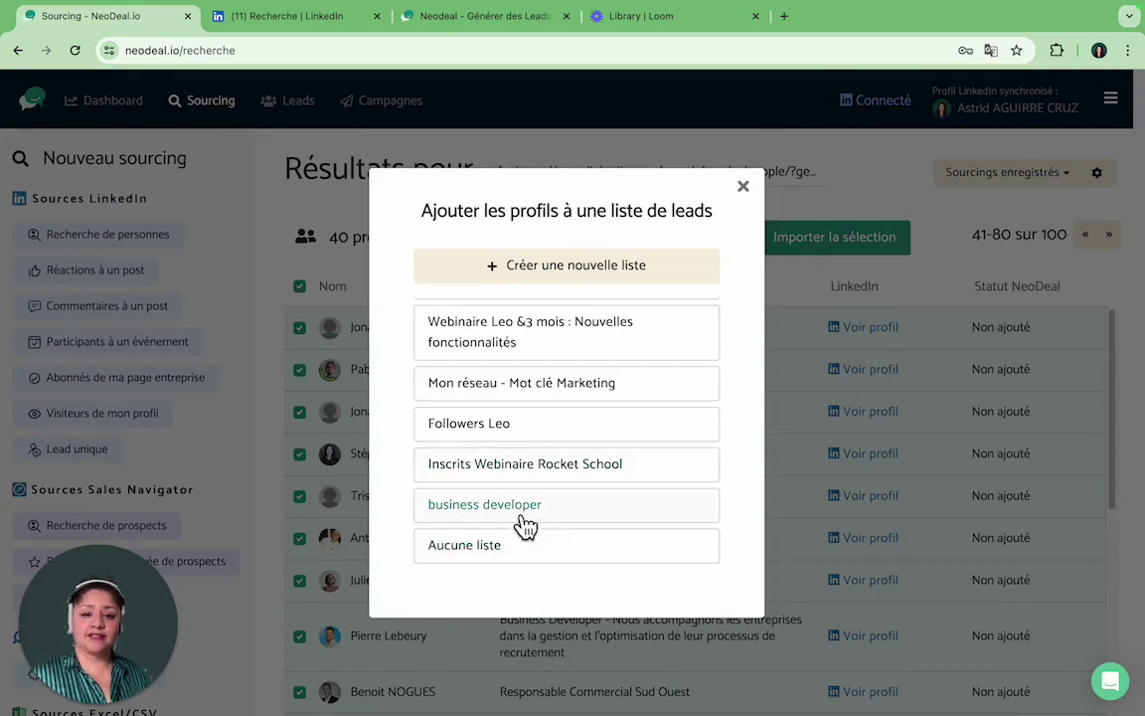
left_click(526, 505)
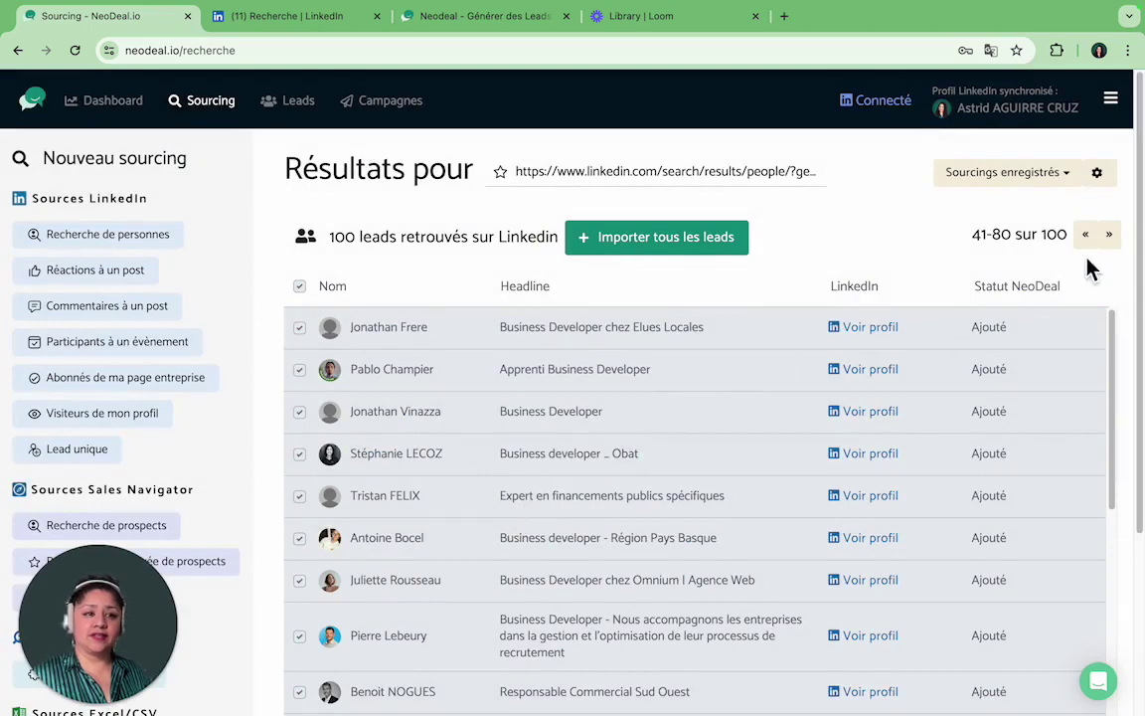
Step: Import all profiles from the last results page (81-100) into the "business developer" list and look over the page
left_click(1110, 235)
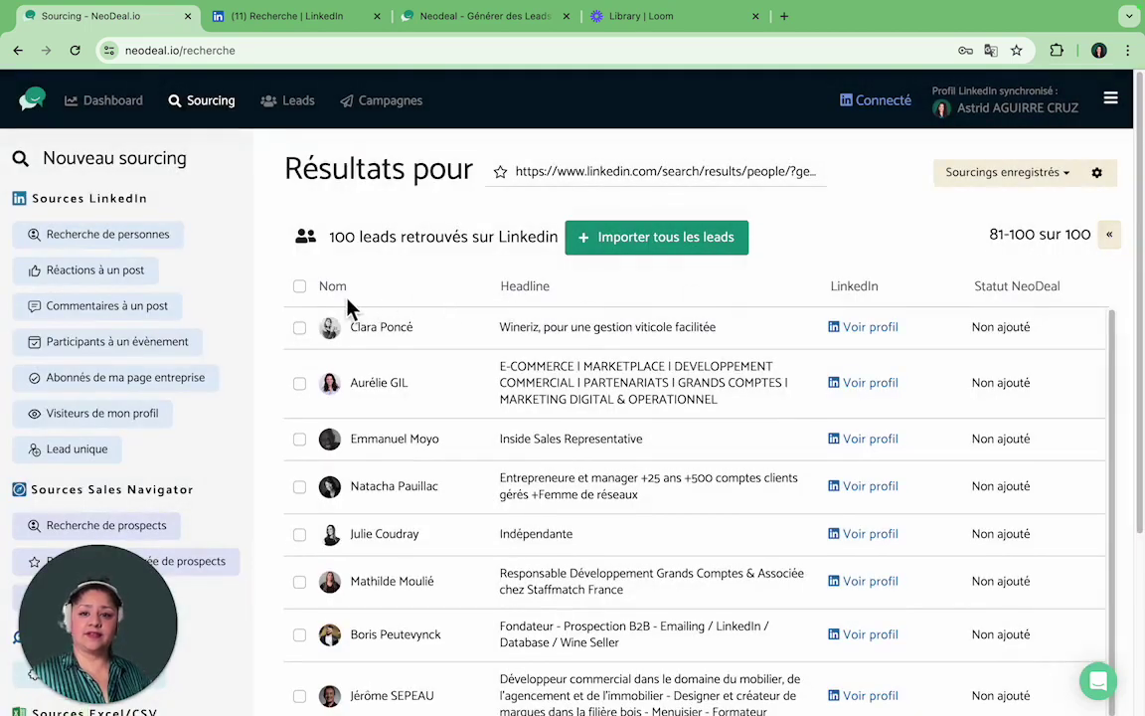
left_click(300, 288)
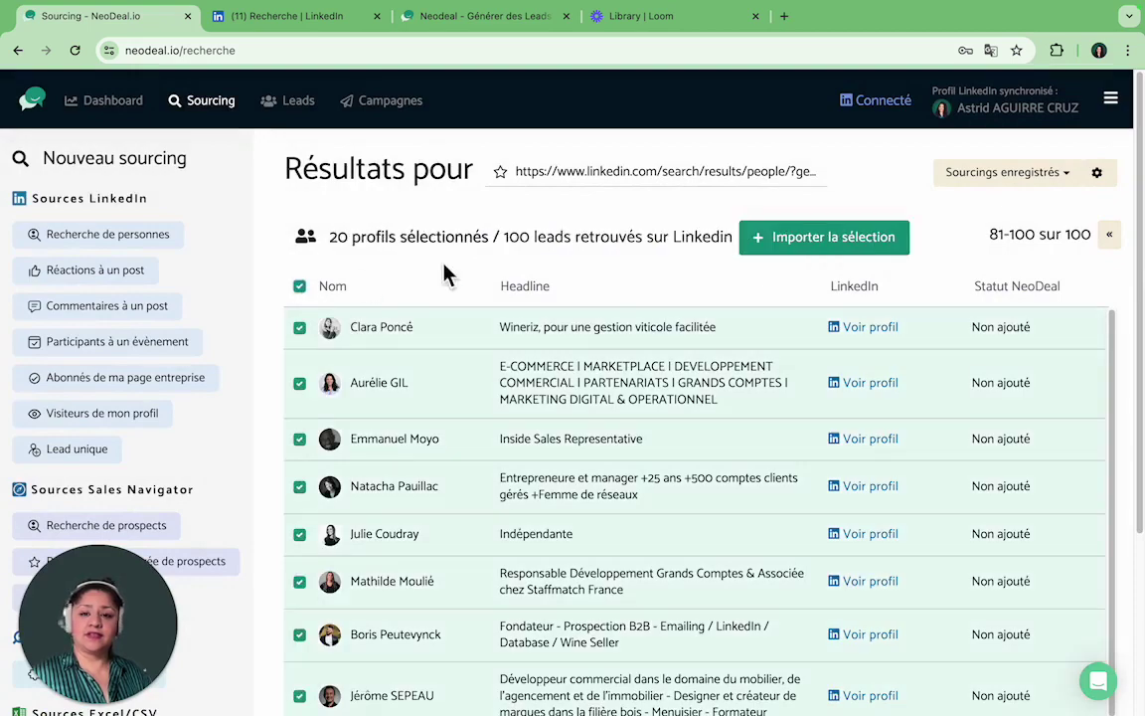
left_click(817, 244)
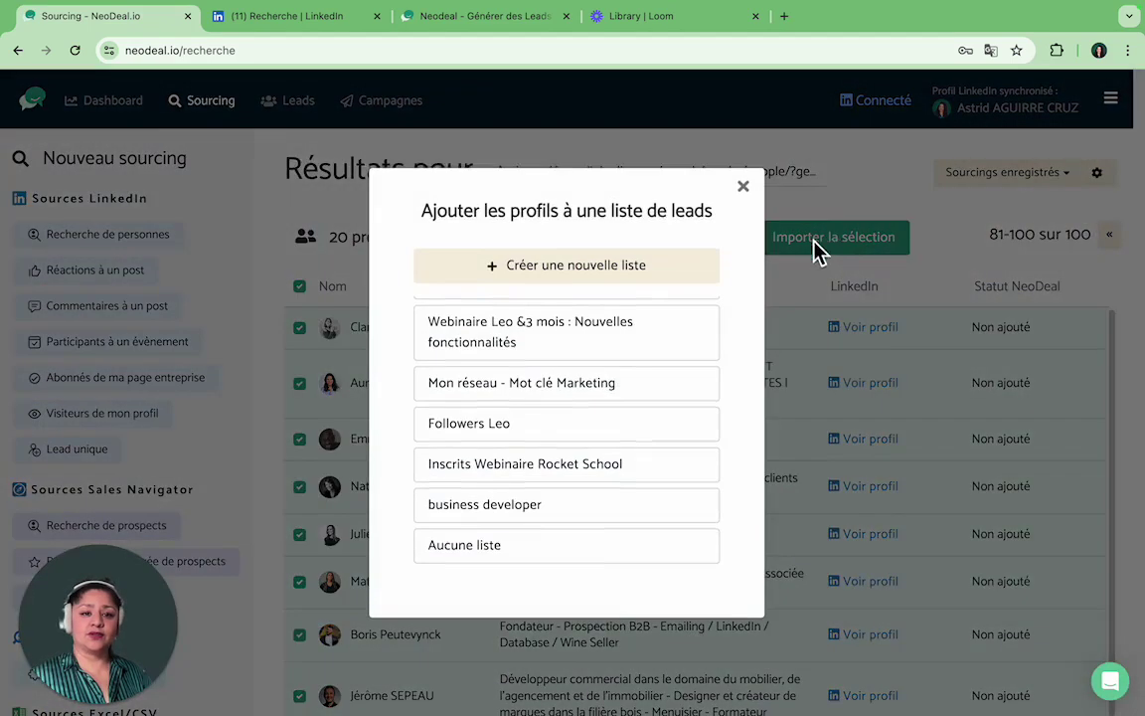
left_click(546, 524)
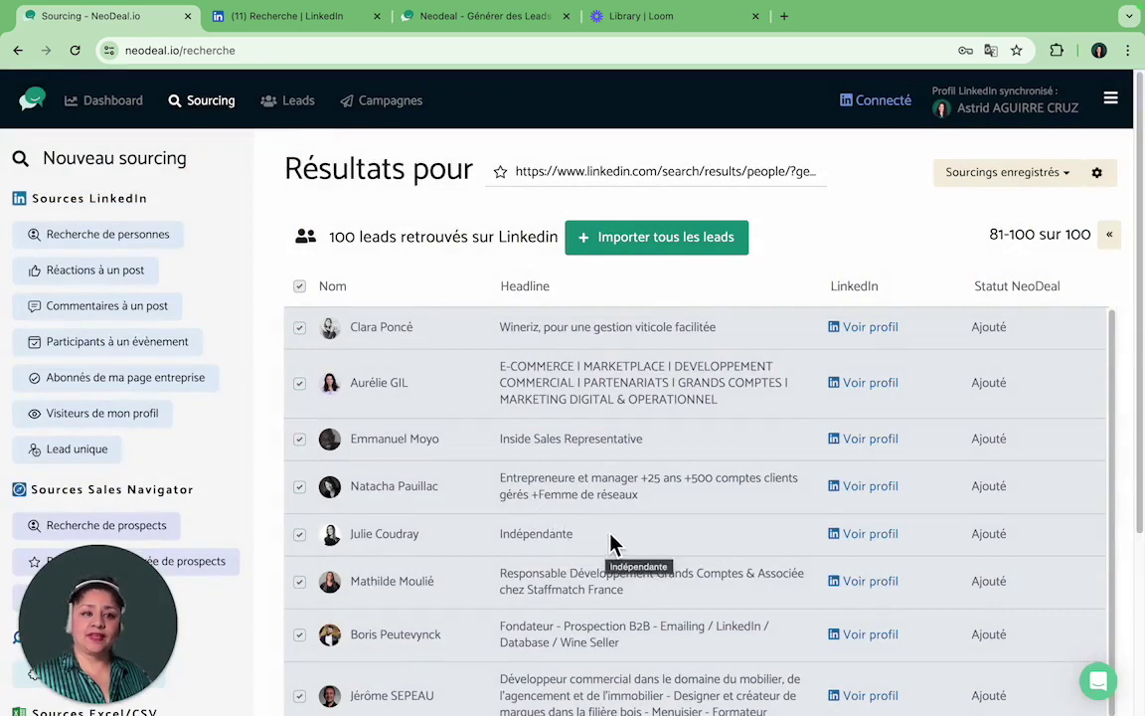
scroll(613, 542, "down", 4)
scroll(613, 540, "up", 4)
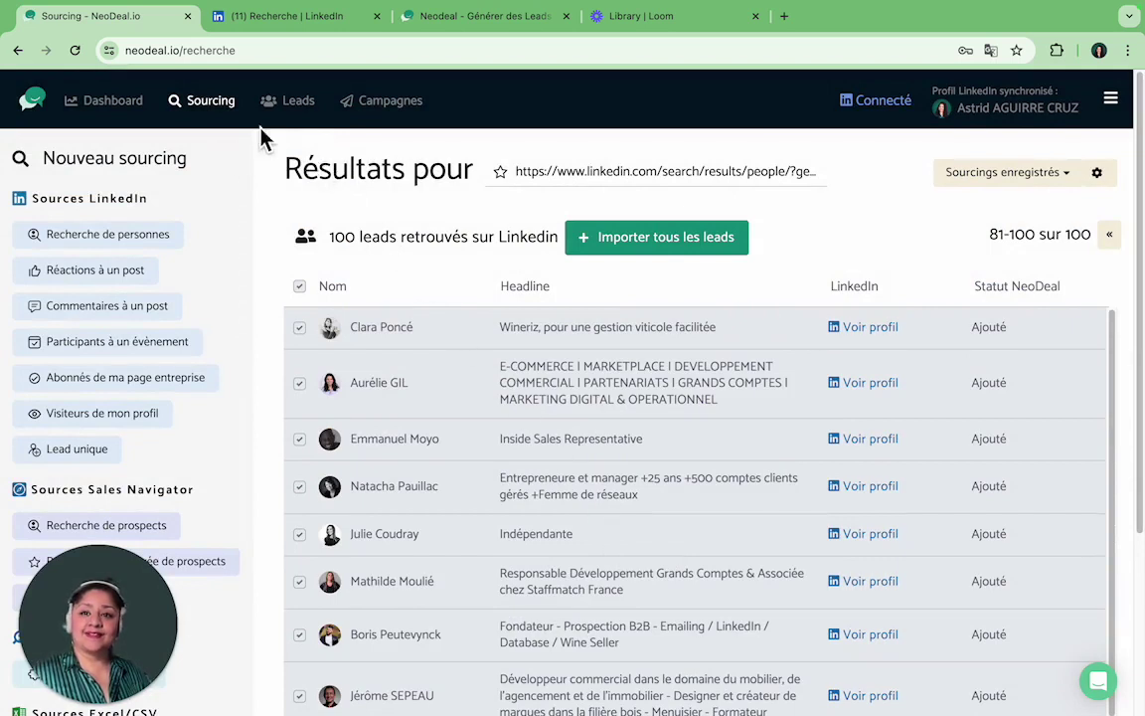
Step: Leave the sourcing results for the leads overview and filter the leads by the "business developer" list
left_click(298, 103)
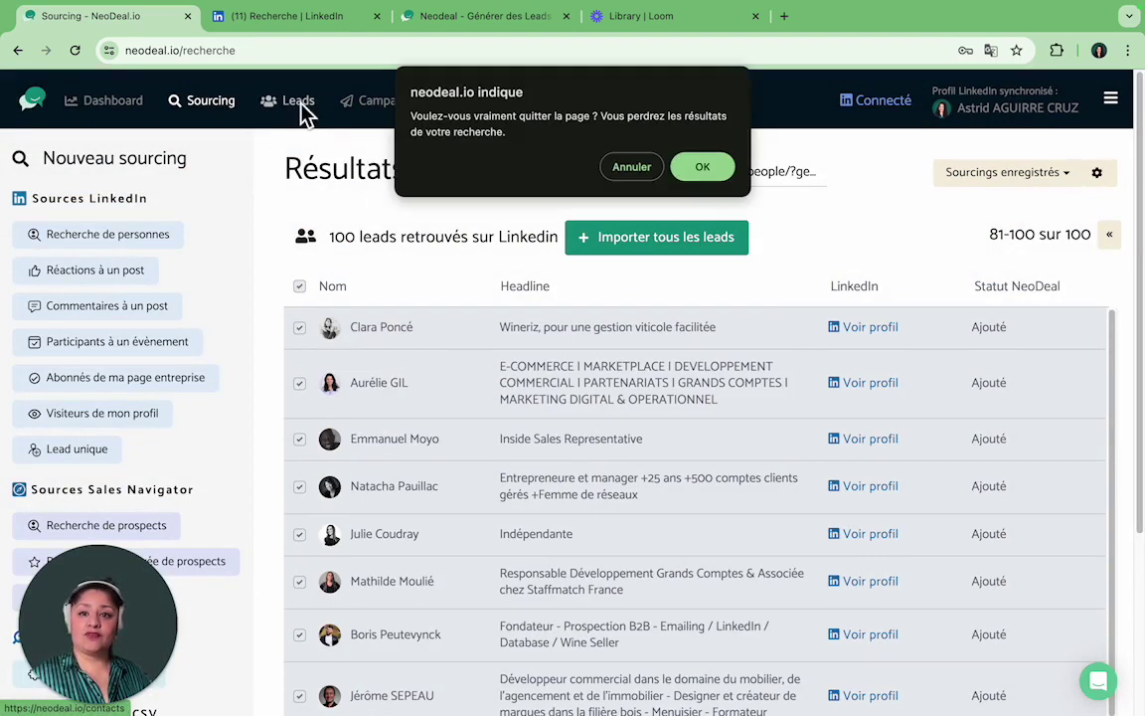
left_click(703, 166)
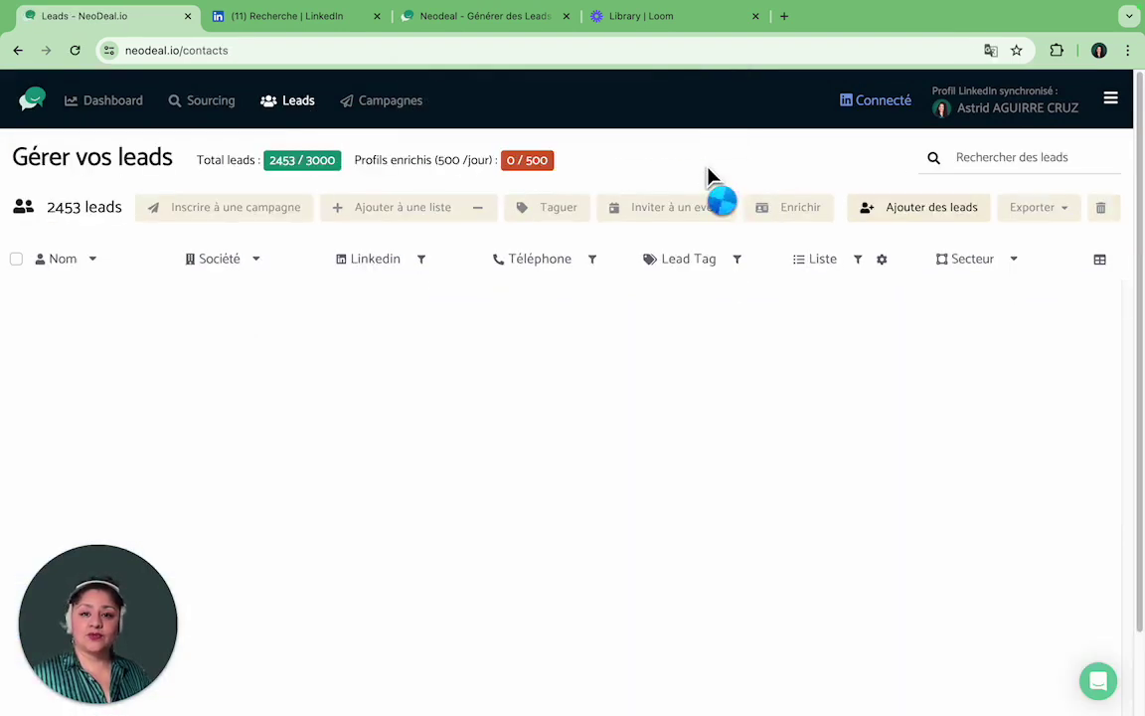
left_click(835, 265)
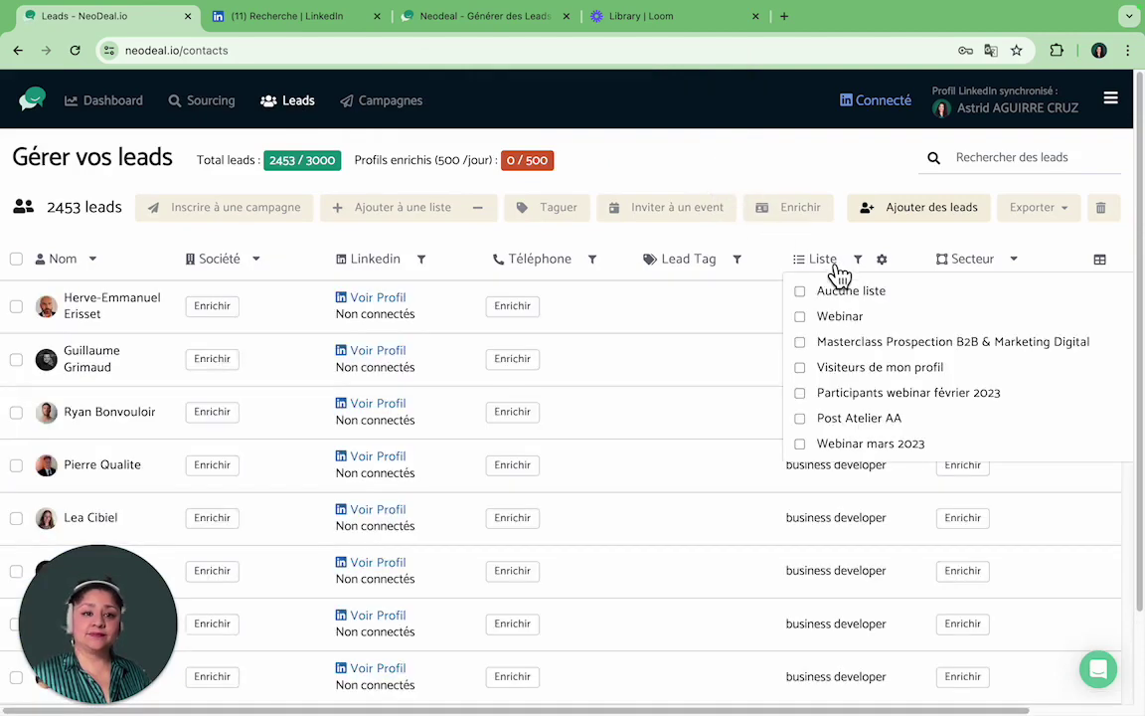
scroll(865, 398, "down", 10)
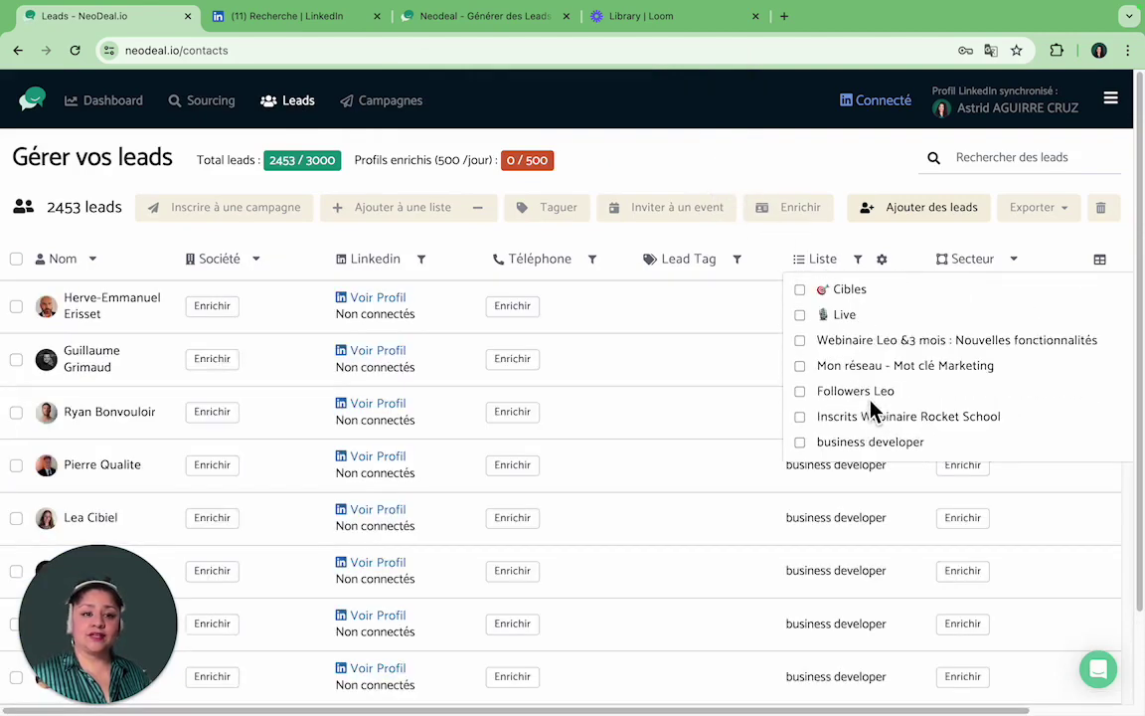
left_click(809, 450)
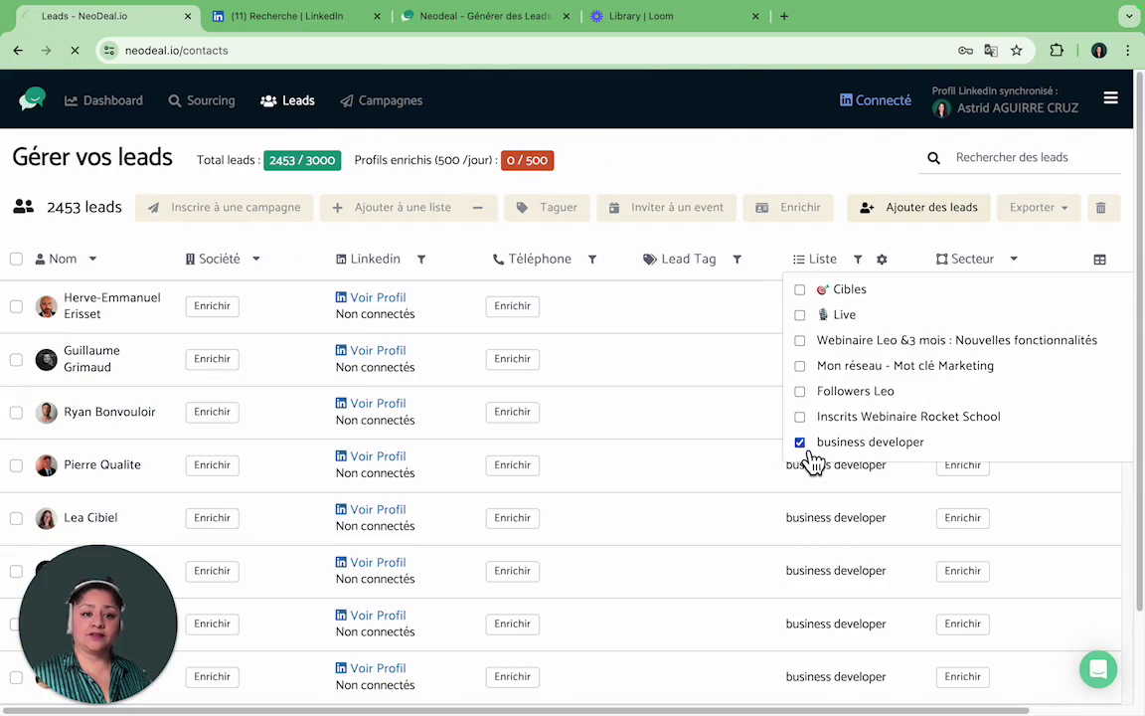